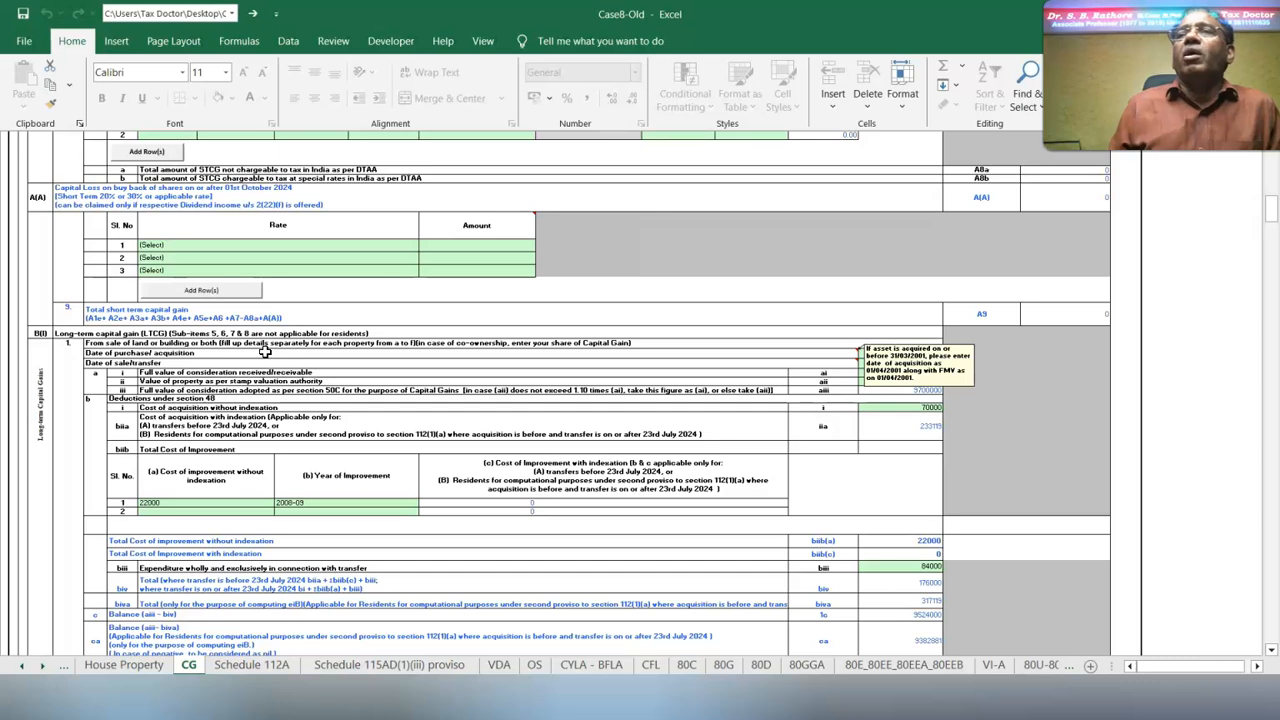
# Look through the long-term capital gain items of the CG schedule, from land or building sales down to other assets in item 9
pyautogui.scroll(-1, 37, 289)
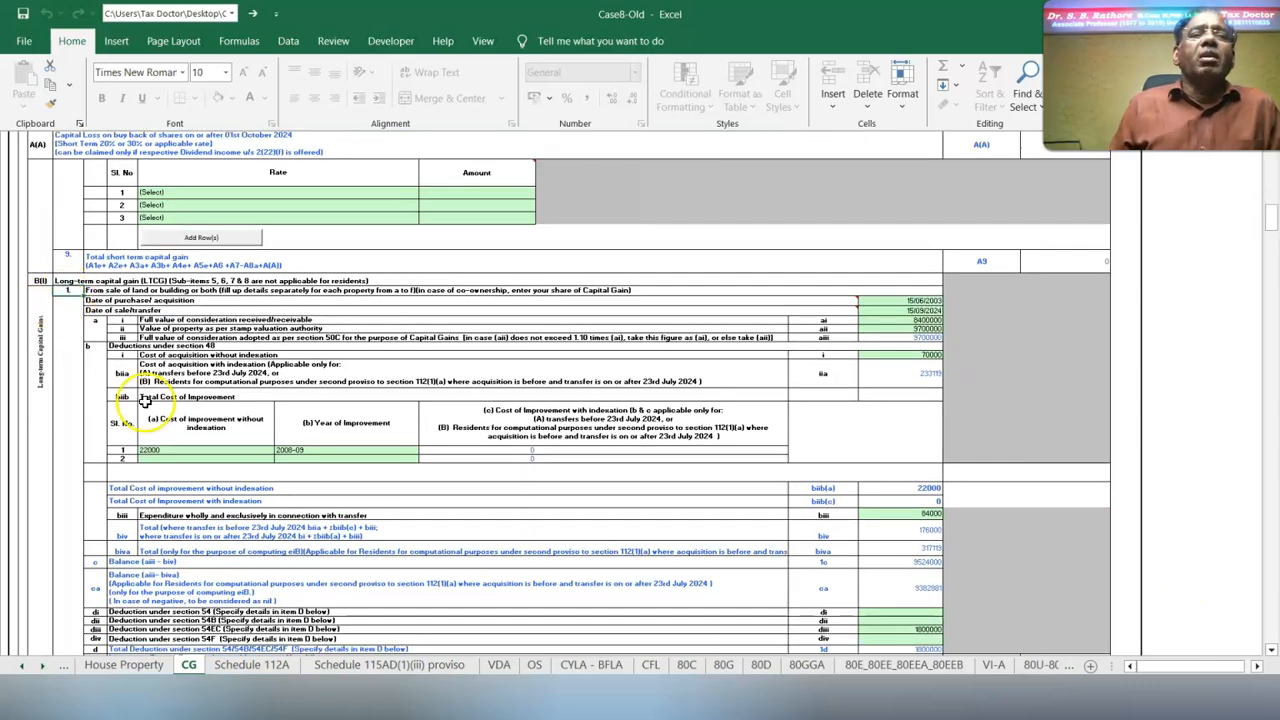
pyautogui.scroll(-10, 72, 468)
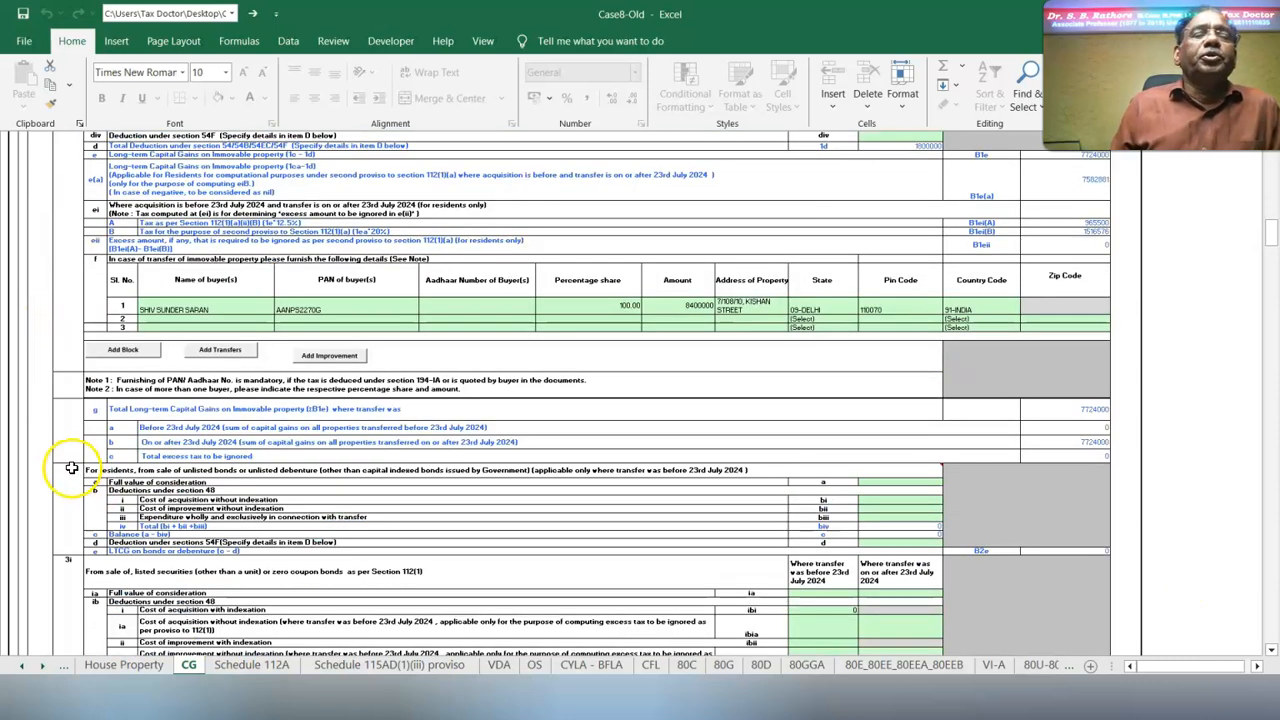
pyautogui.click(65, 569)
pyautogui.scroll(-10, 1150, 630)
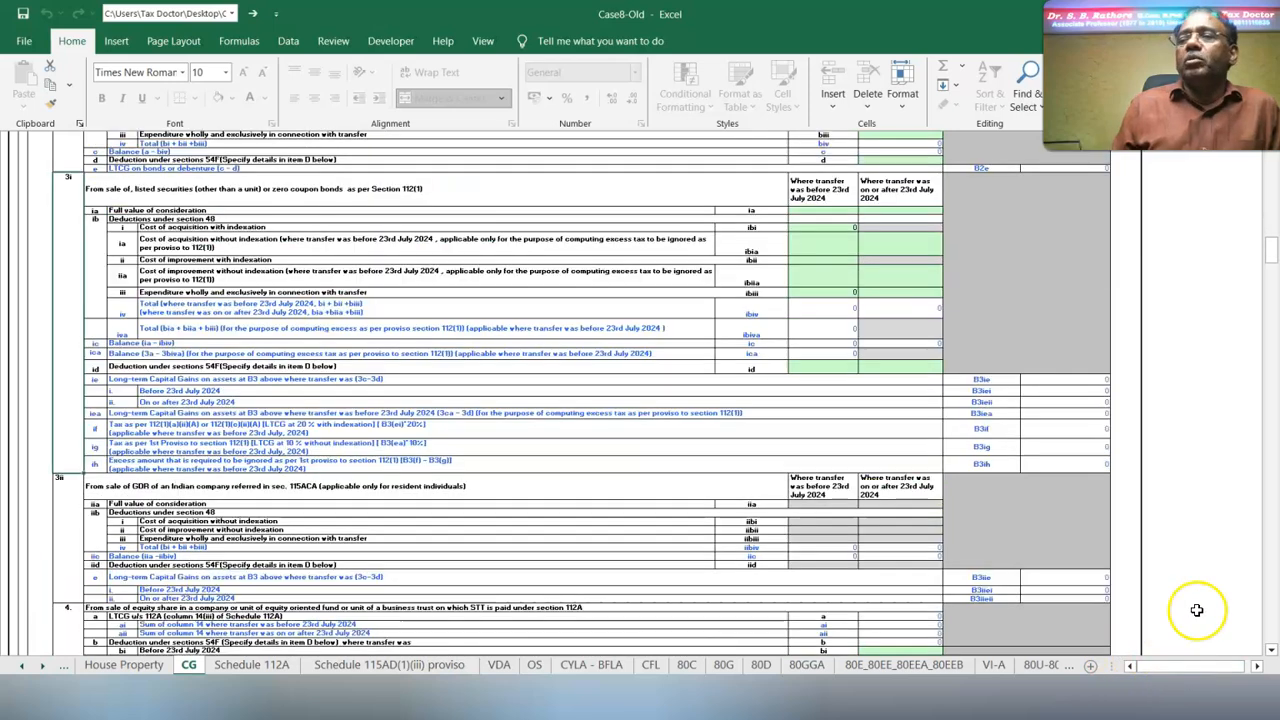
pyautogui.click(1270, 650)
pyautogui.click(66, 386)
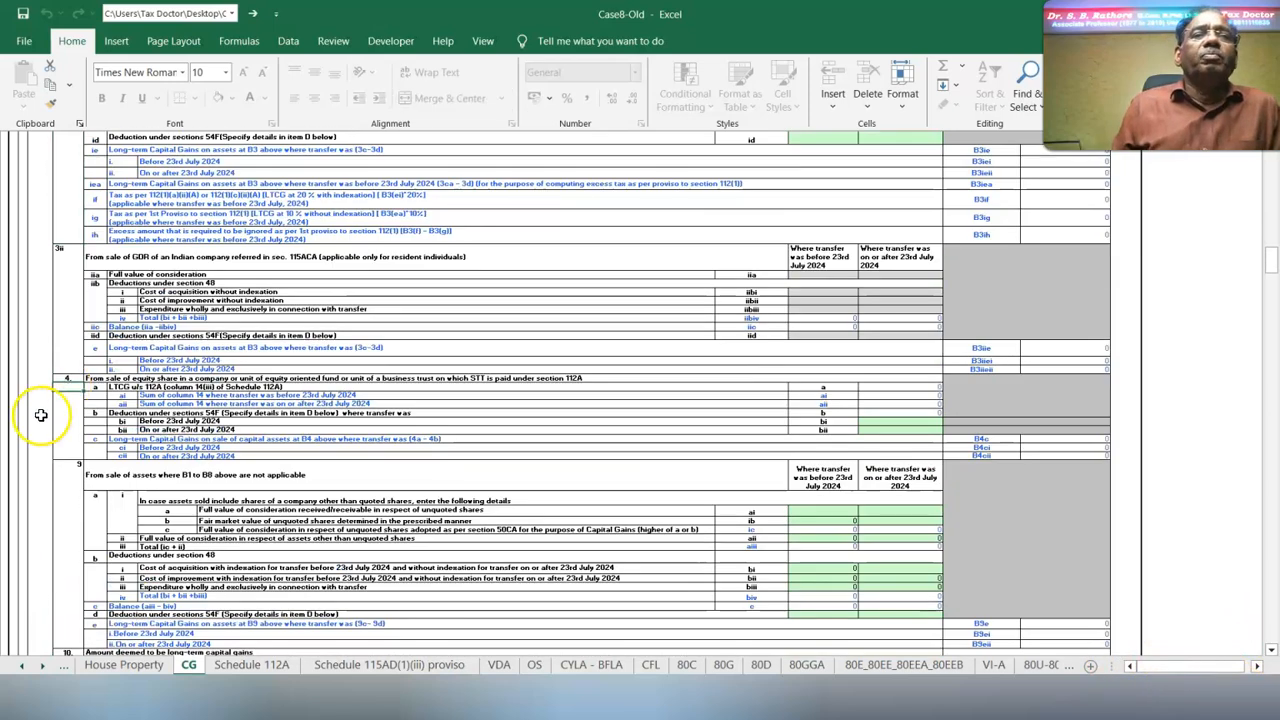
pyautogui.click(74, 468)
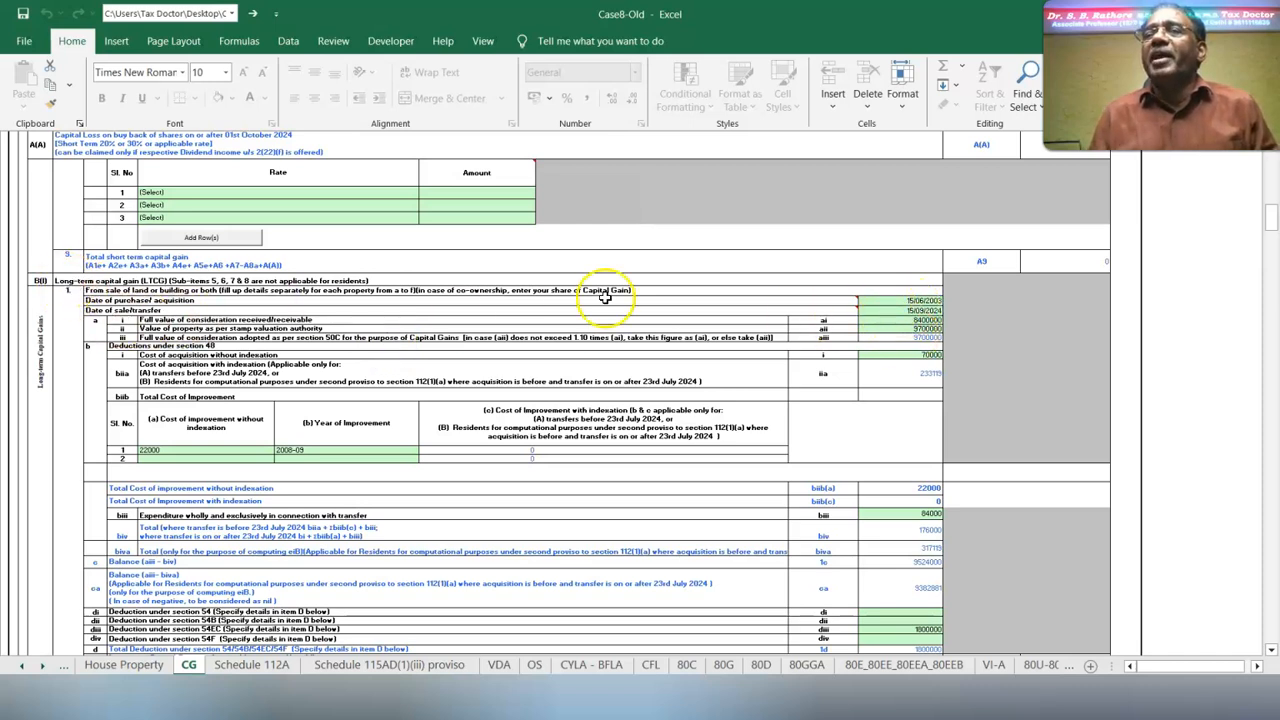
# Examine the cost of acquisition with and without indexation under the section 48 deductions for the land or building sale
pyautogui.moveTo(143, 300)
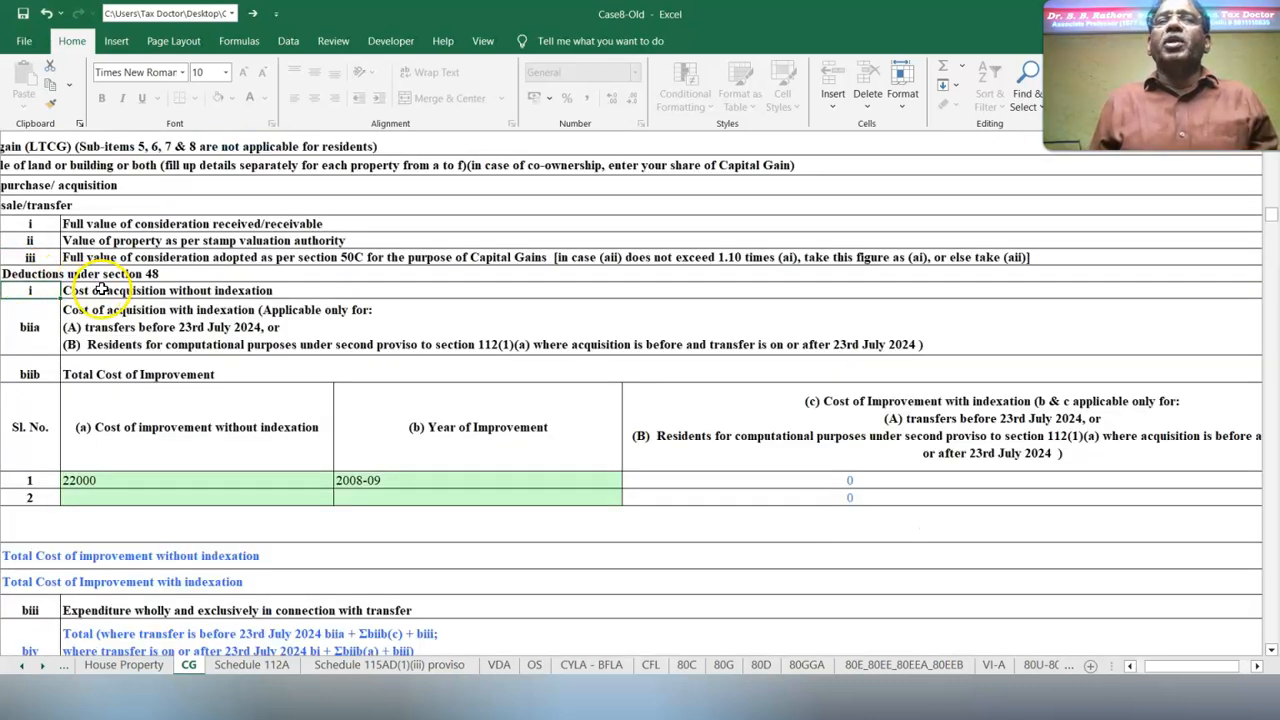
pyautogui.hscroll(5, 752, 369)
pyautogui.click(1146, 338)
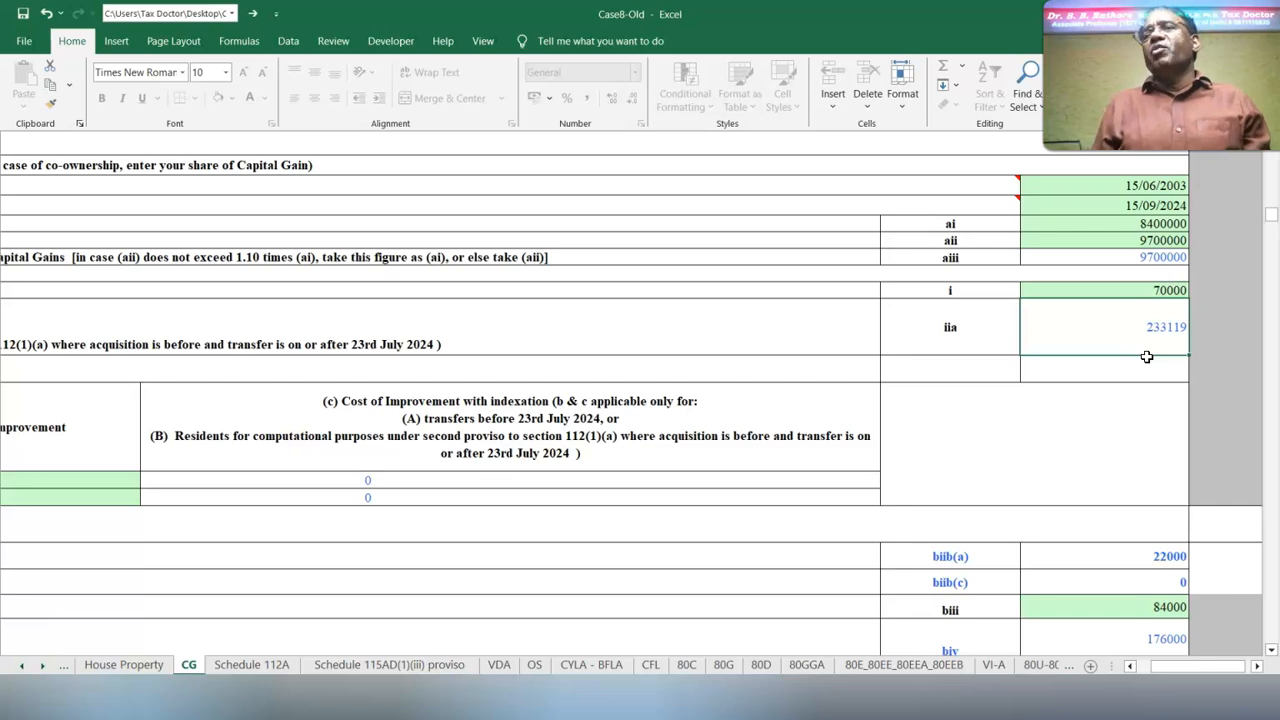
pyautogui.press('Home')
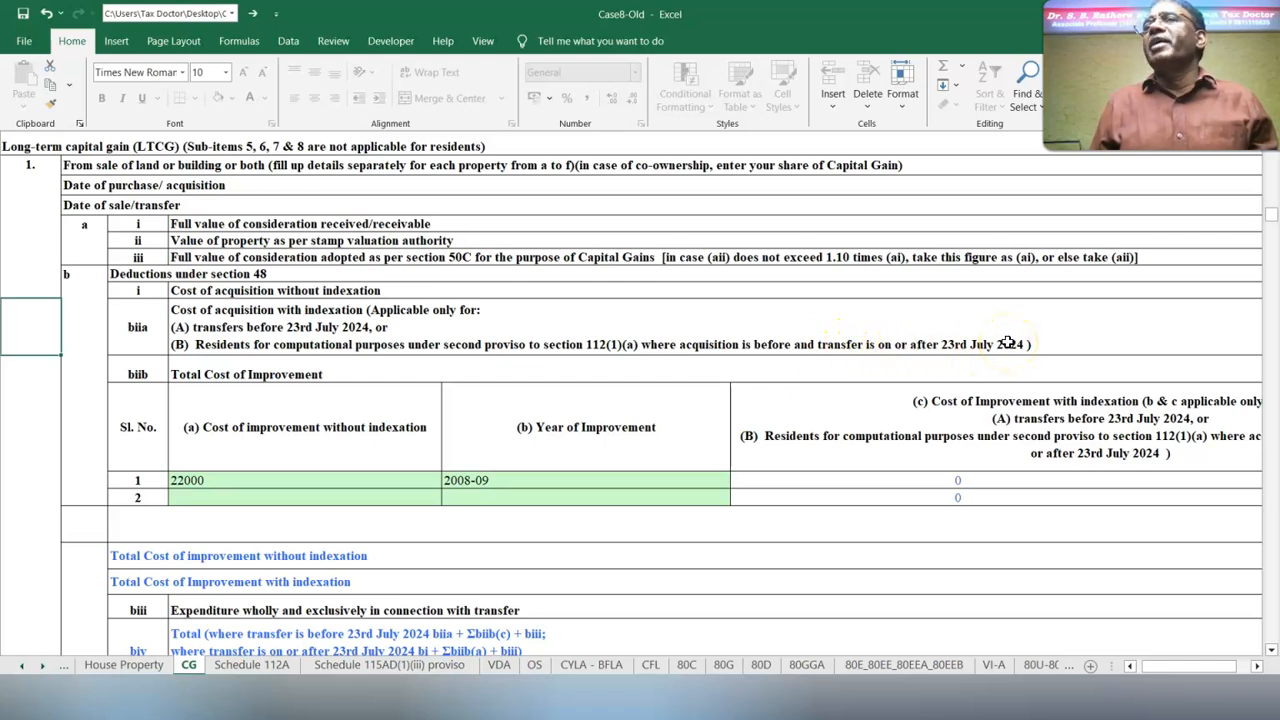
pyautogui.click(1257, 666)
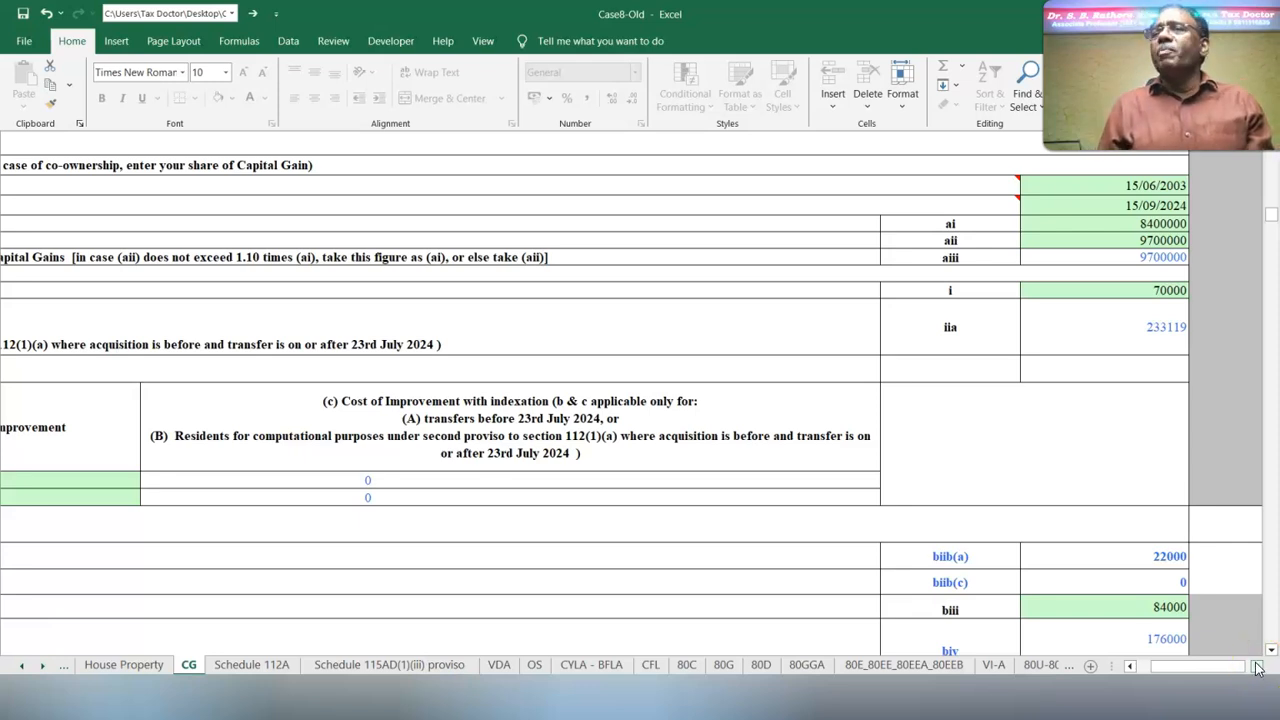
# Check the first cost of improvement entry, its year and indexed cost, and the improvement totals with and without indexation
pyautogui.click(1140, 666)
pyautogui.click(295, 481)
pyautogui.click(600, 484)
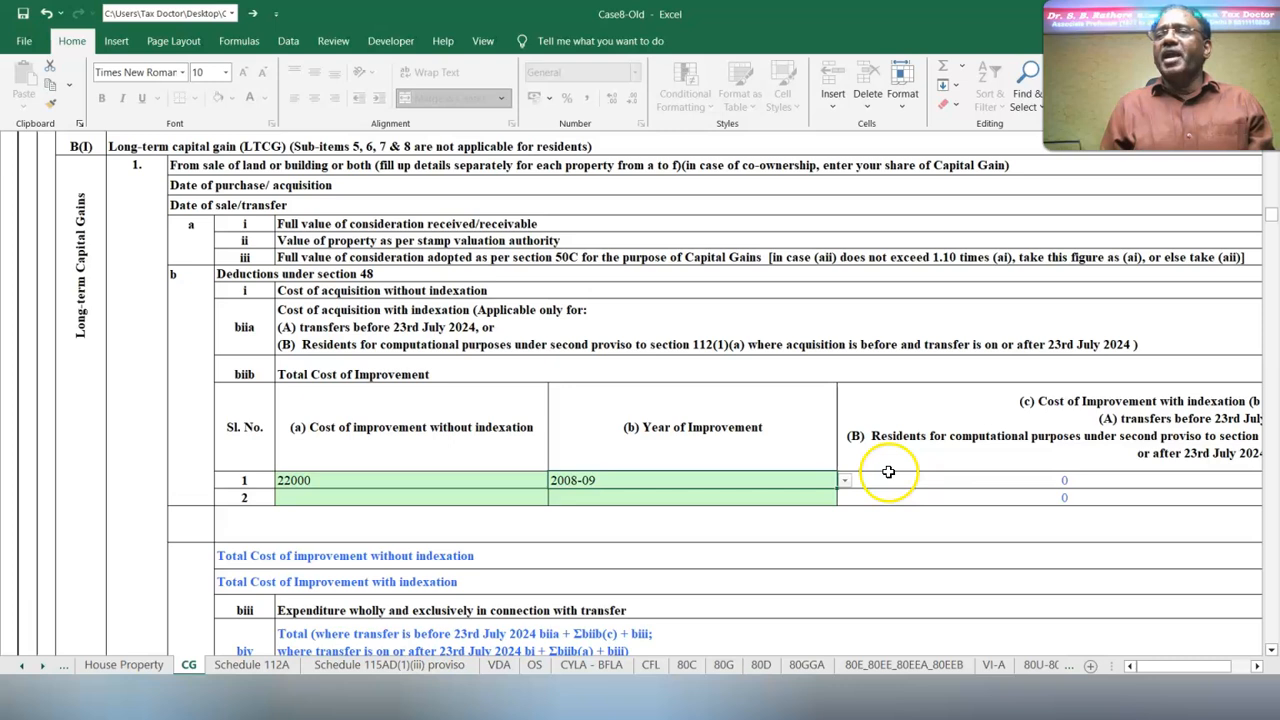
pyautogui.click(888, 472)
pyautogui.click(828, 481)
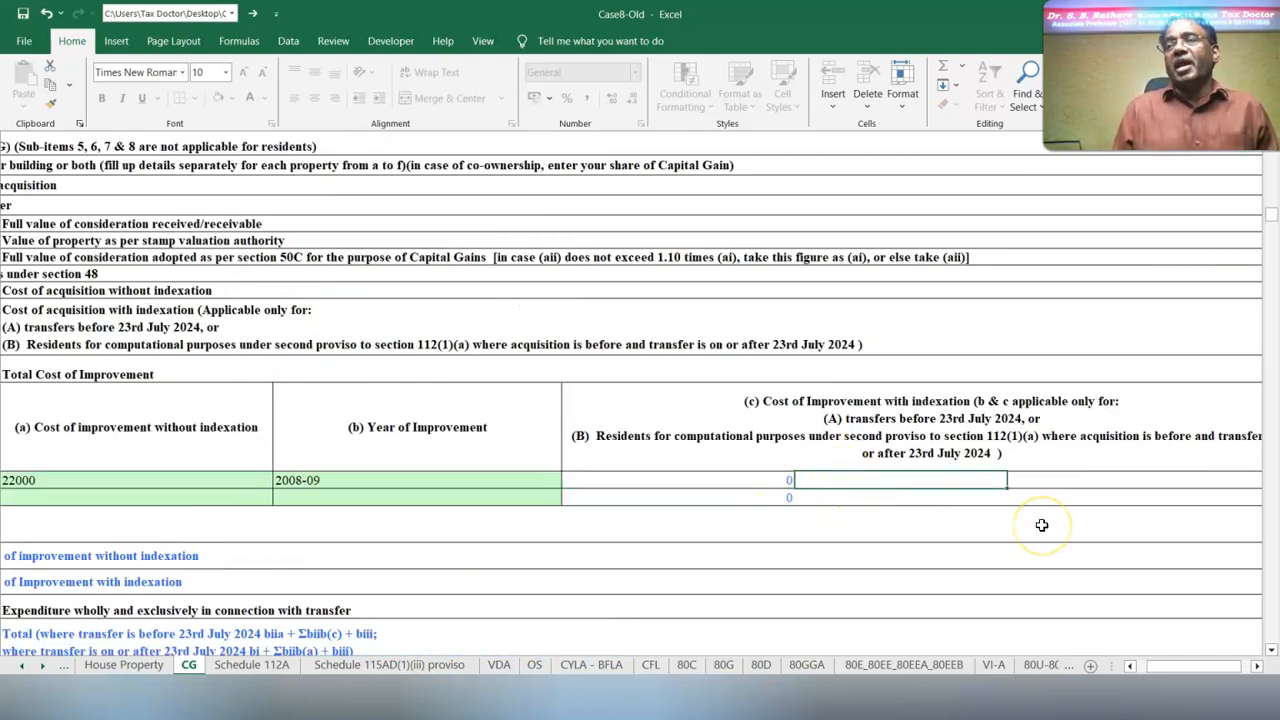
pyautogui.hscroll(-3, 255, 563)
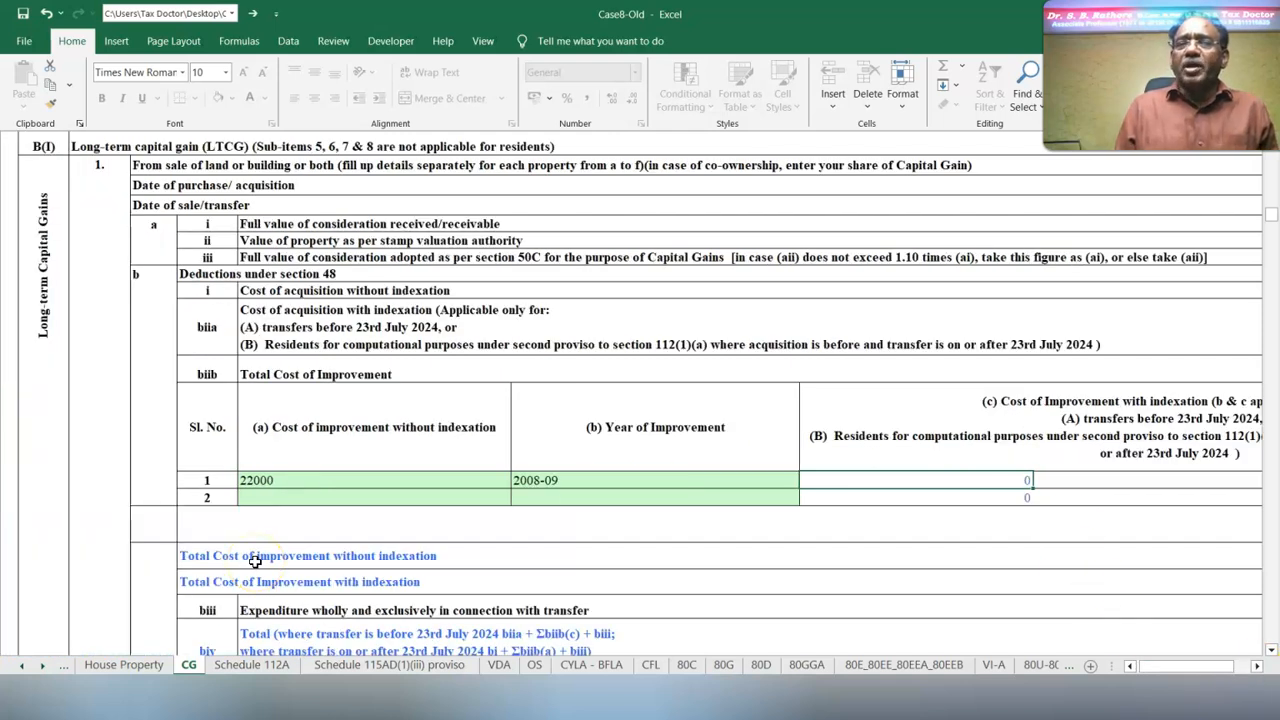
pyautogui.click(1245, 665)
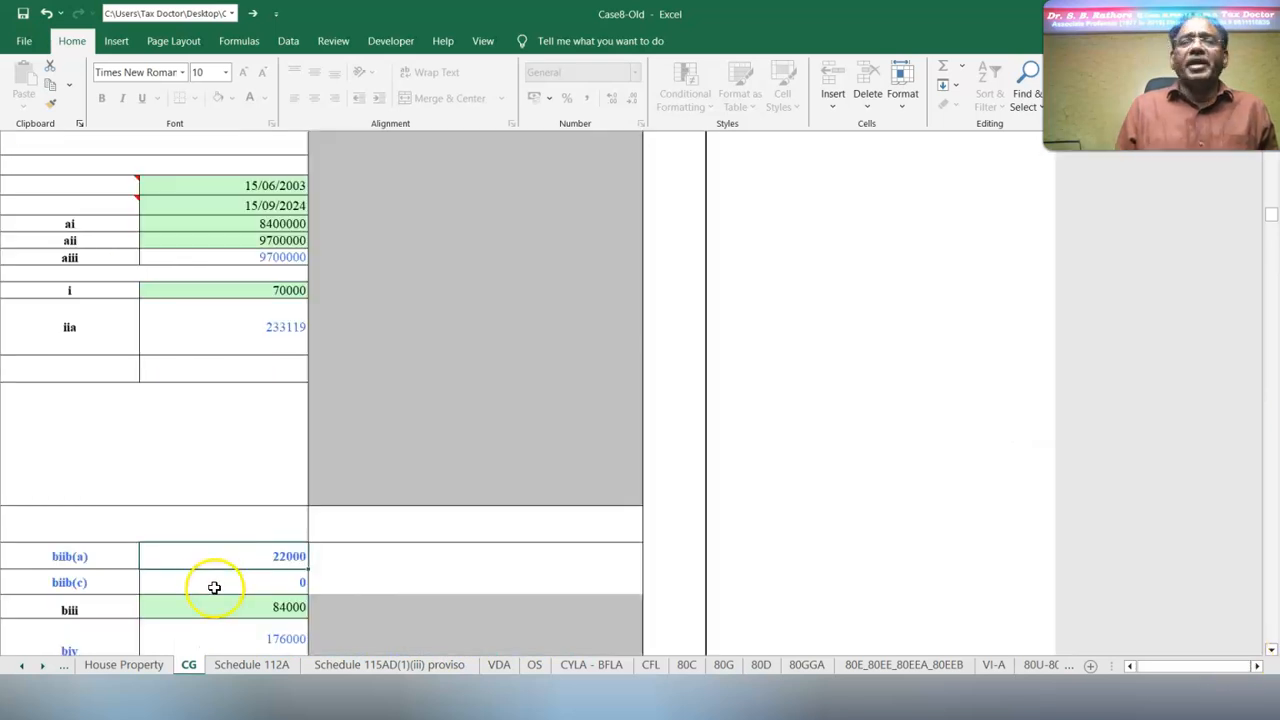
pyautogui.click(229, 578)
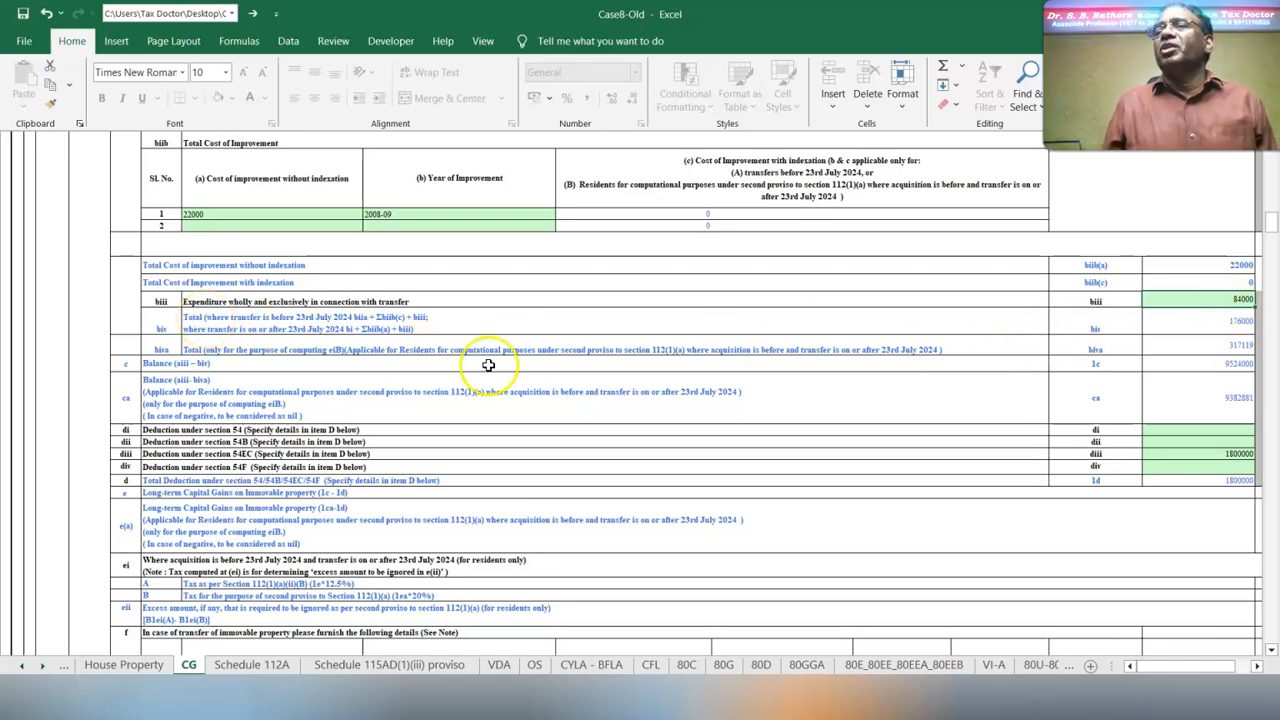
# Check the total deductions in rows biv and biva and the balance and section 54 deduction rows below them
pyautogui.click(1195, 321)
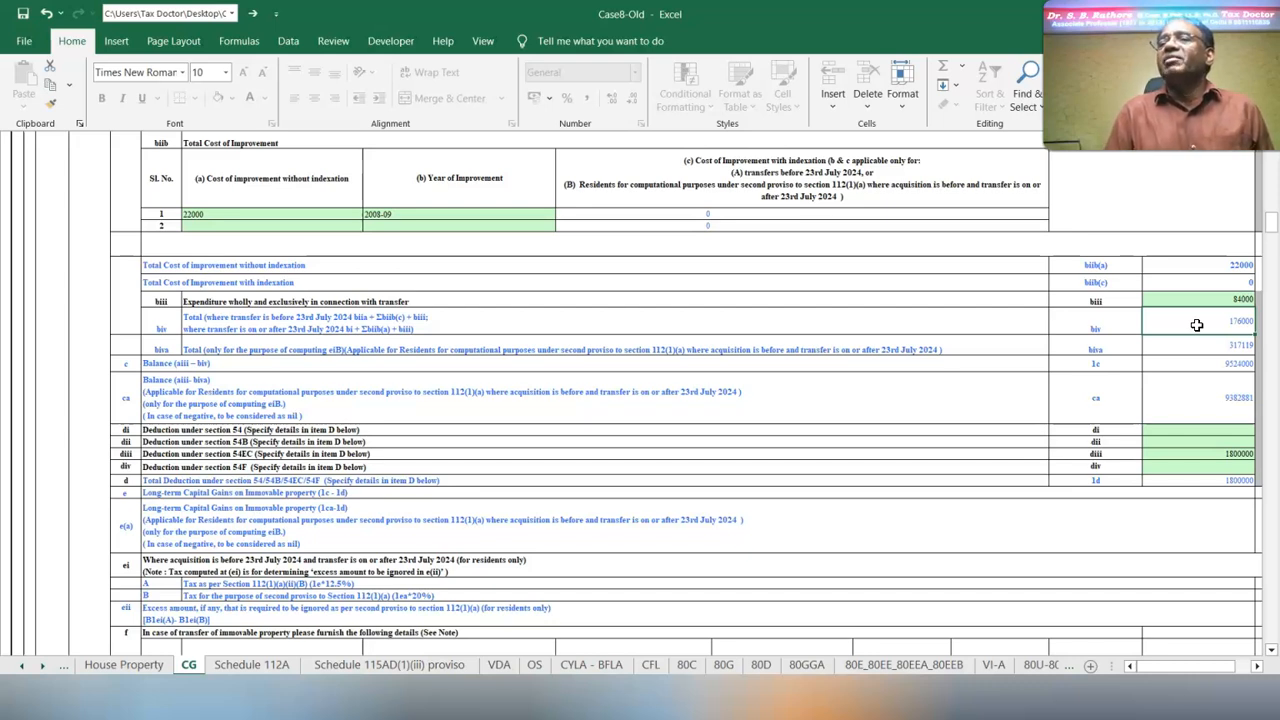
pyautogui.click(1196, 344)
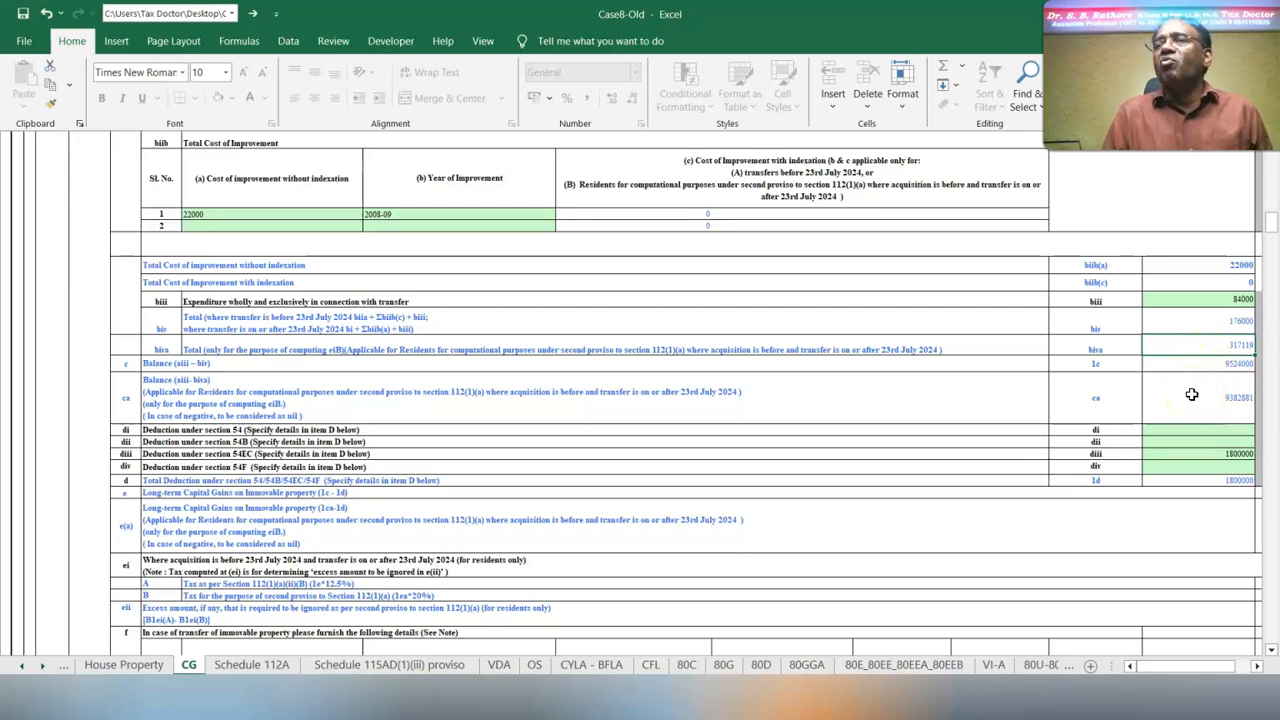
pyautogui.scroll(1, 1192, 395)
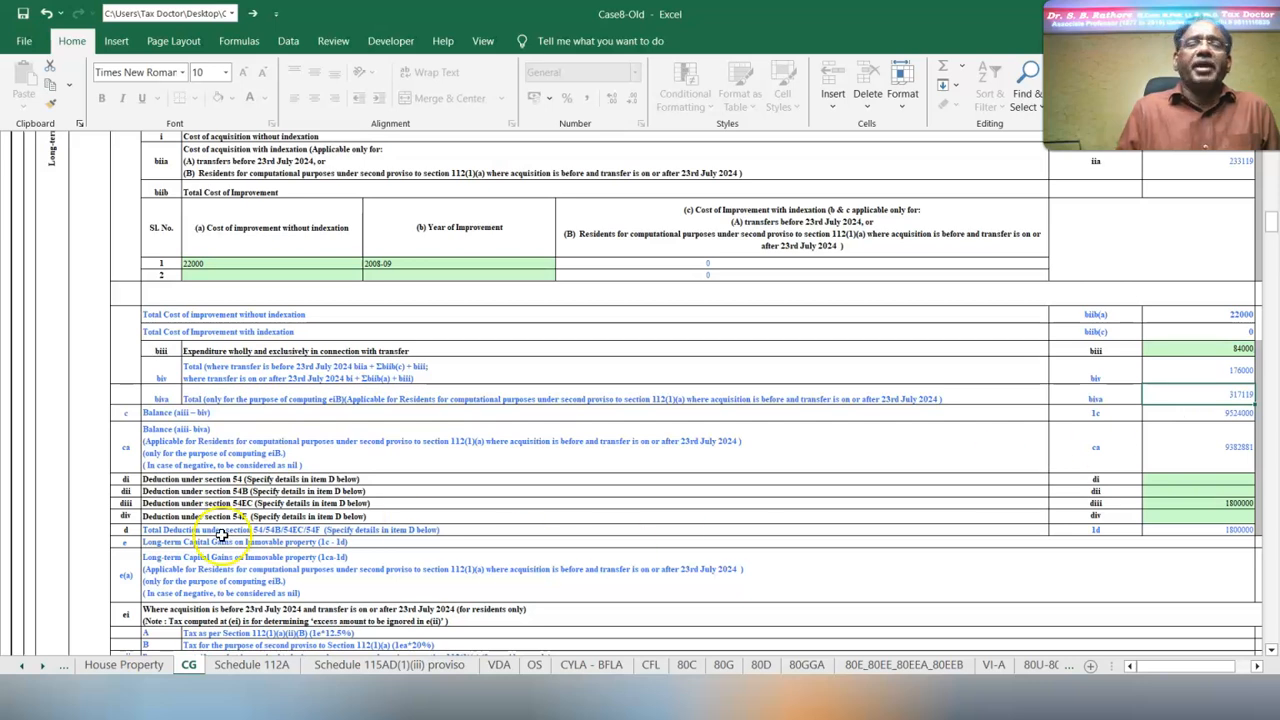
# Switch to the 10 Cases_Tax Cals workbook and compare sheet 8's long-term capital gain computation with the yellow utility calculation at 20%
pyautogui.hotkey('alt', 'Tab')
pyautogui.click(537, 423)
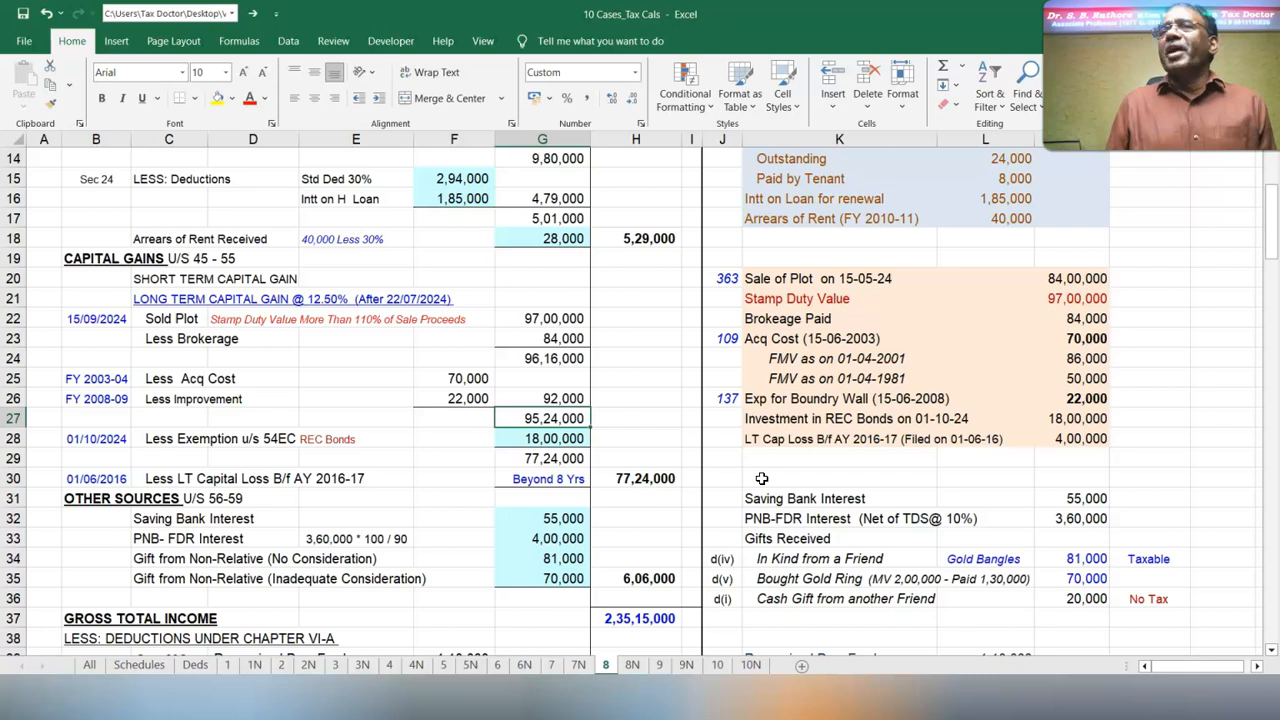
pyautogui.click(568, 338)
pyautogui.click(553, 398)
pyautogui.scroll(-19, 600, 450)
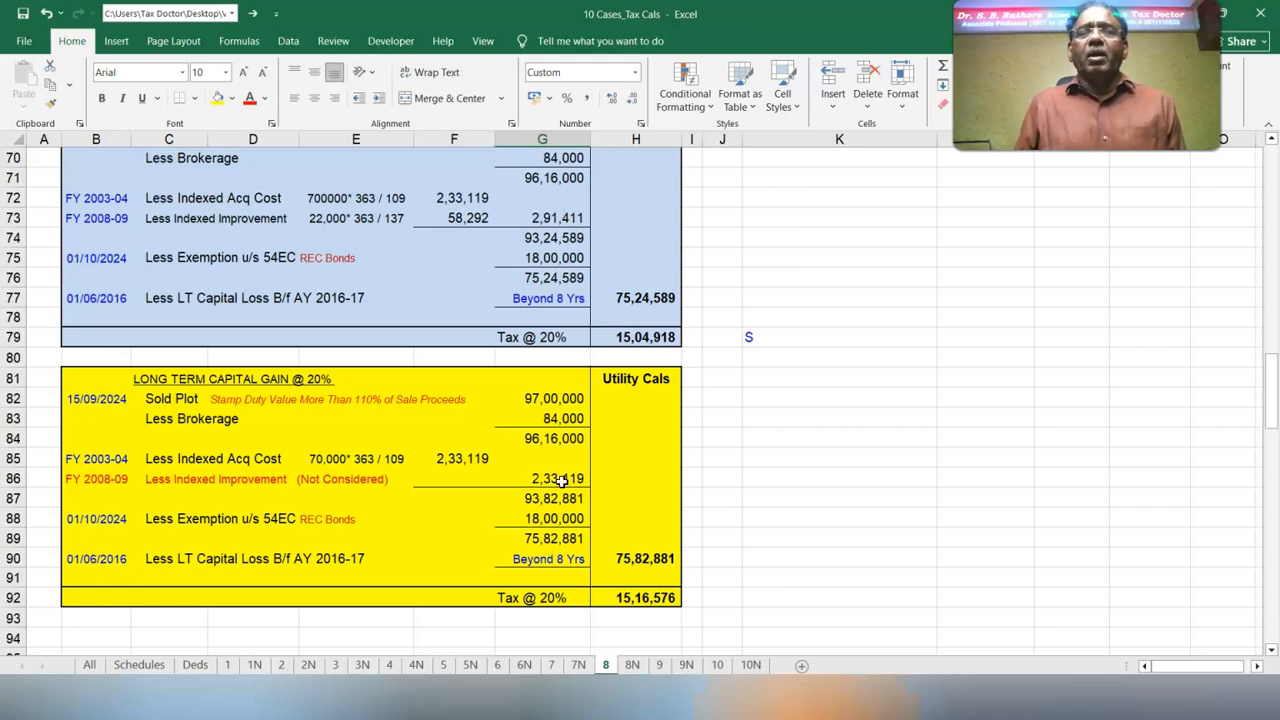
pyautogui.click(515, 419)
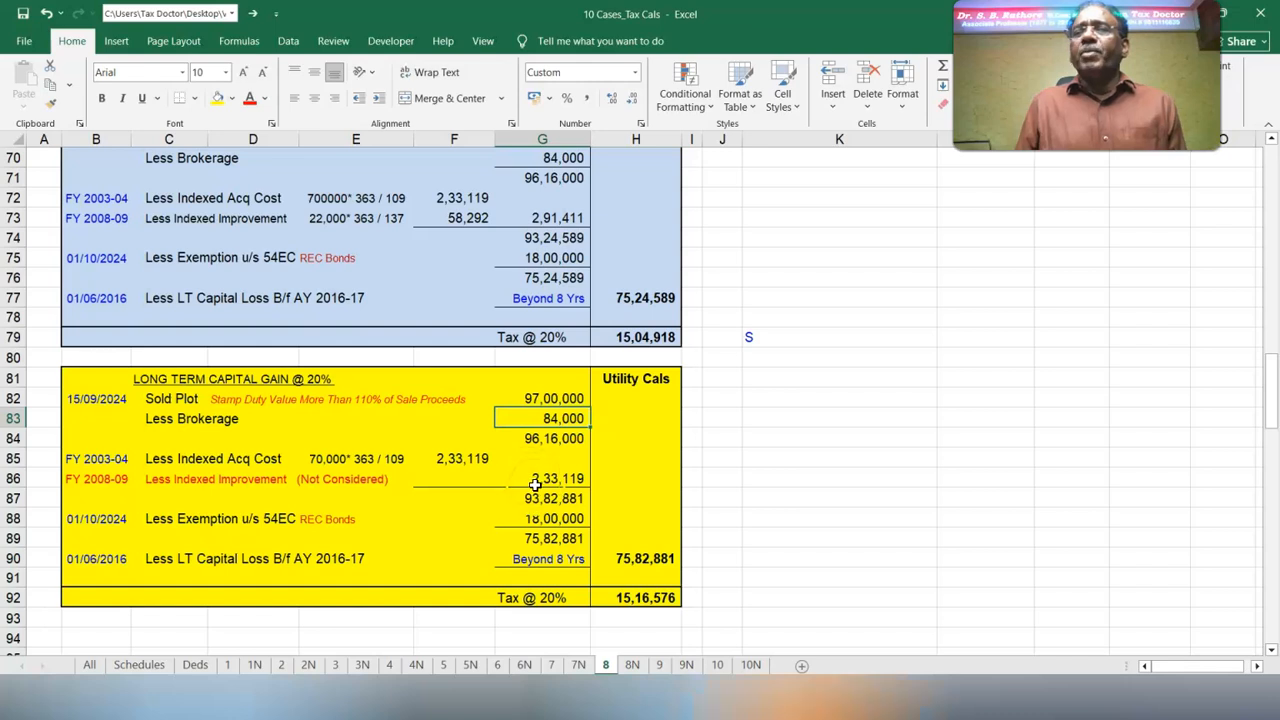
pyautogui.click(537, 481)
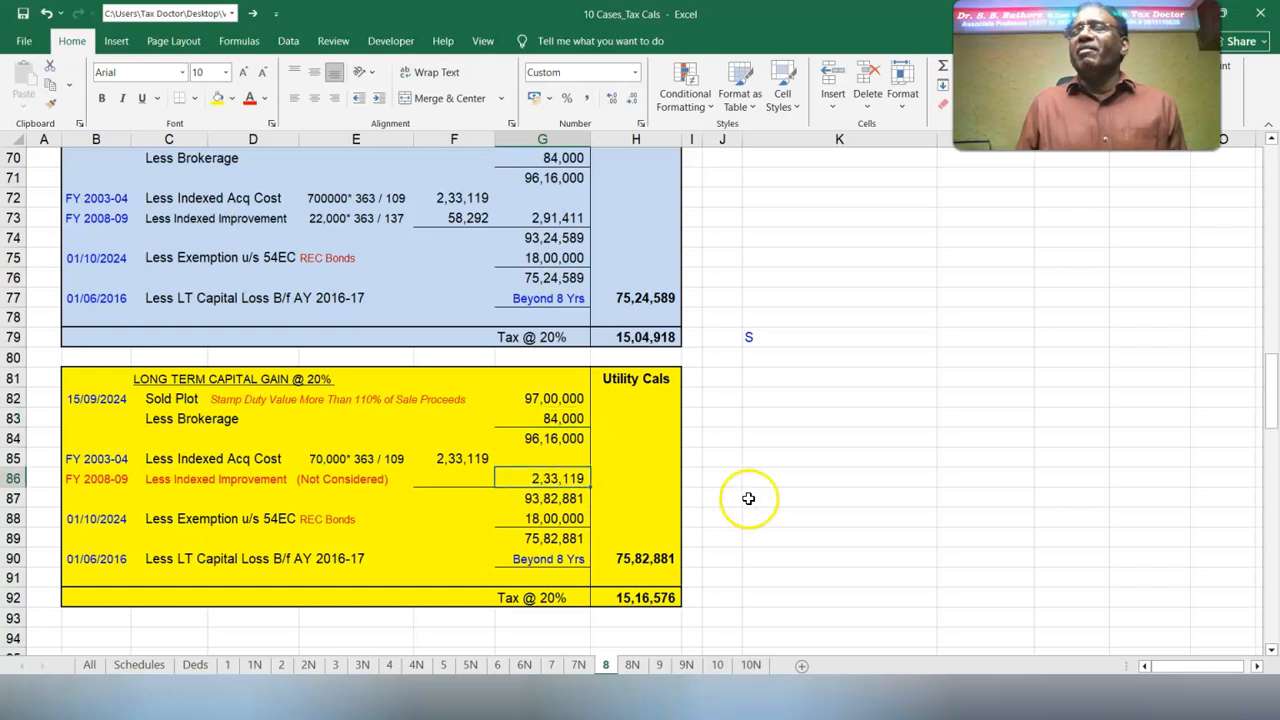
# Return to the Case8-Old workbook and check the section 54EC deduction and the resulting gains in B1e and B1e(a)
pyautogui.hotkey('alt', 'Tab')
pyautogui.click(1257, 667)
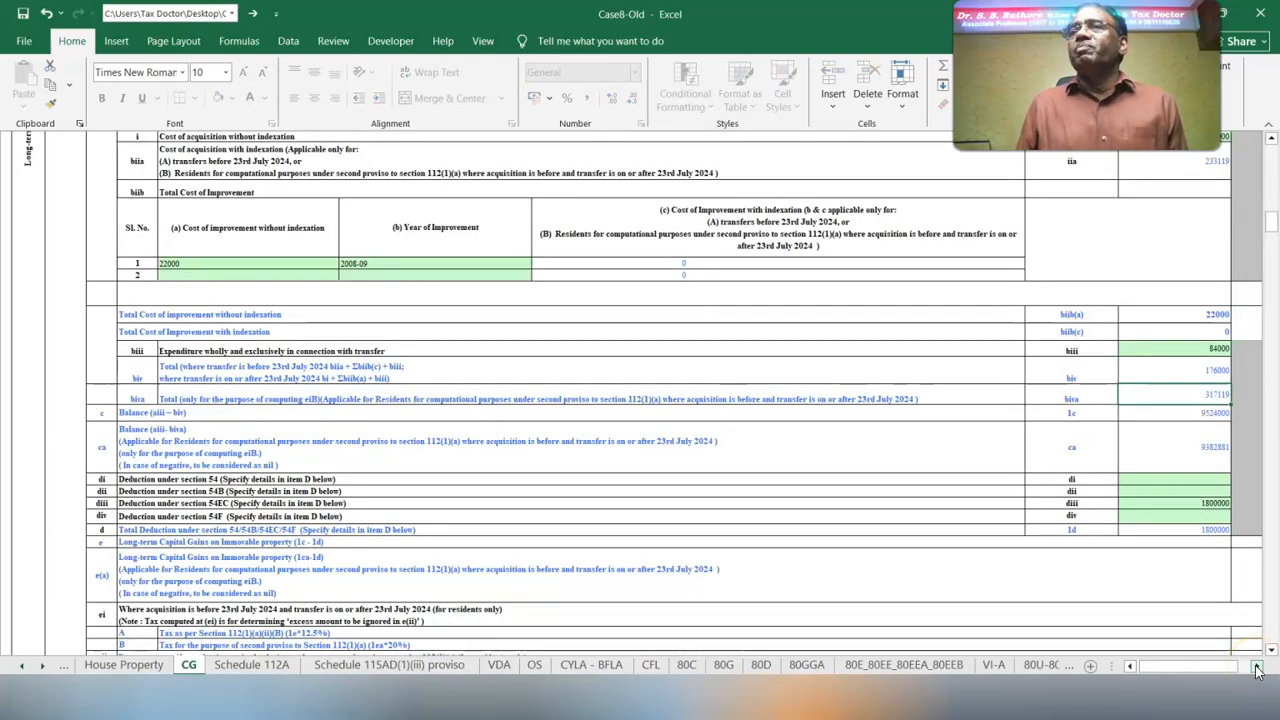
pyautogui.click(1257, 667)
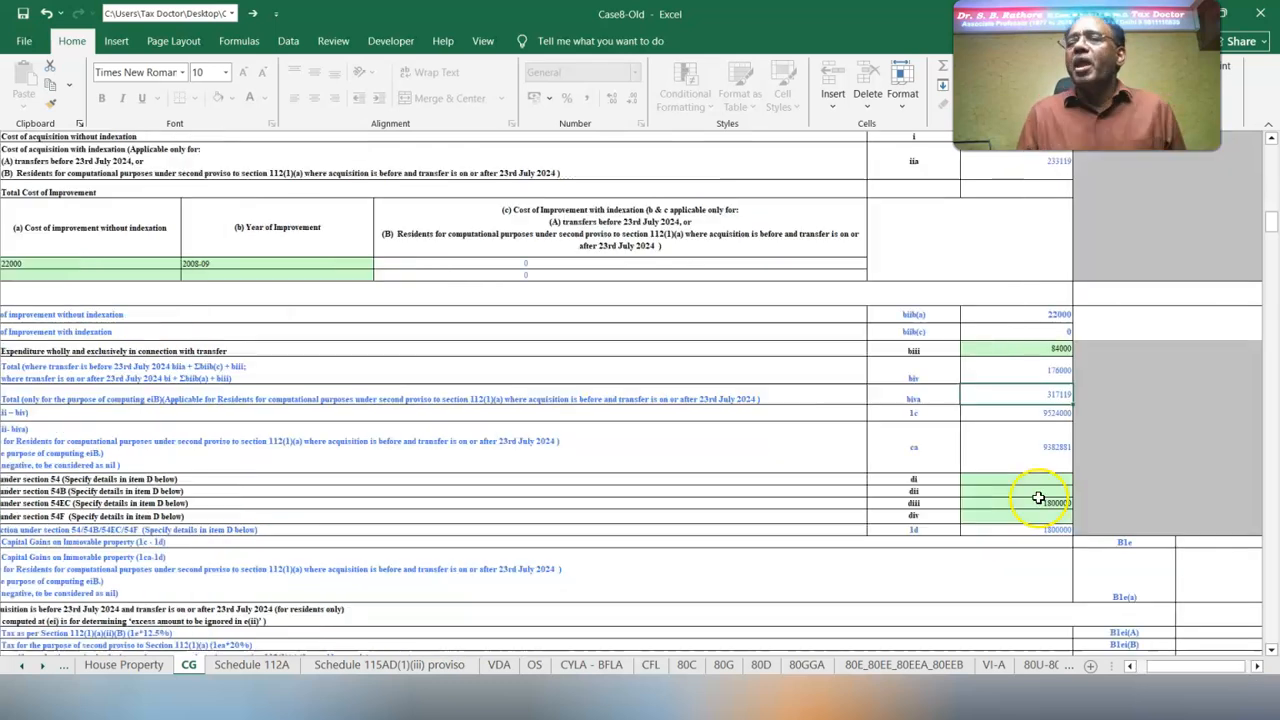
pyautogui.click(1038, 502)
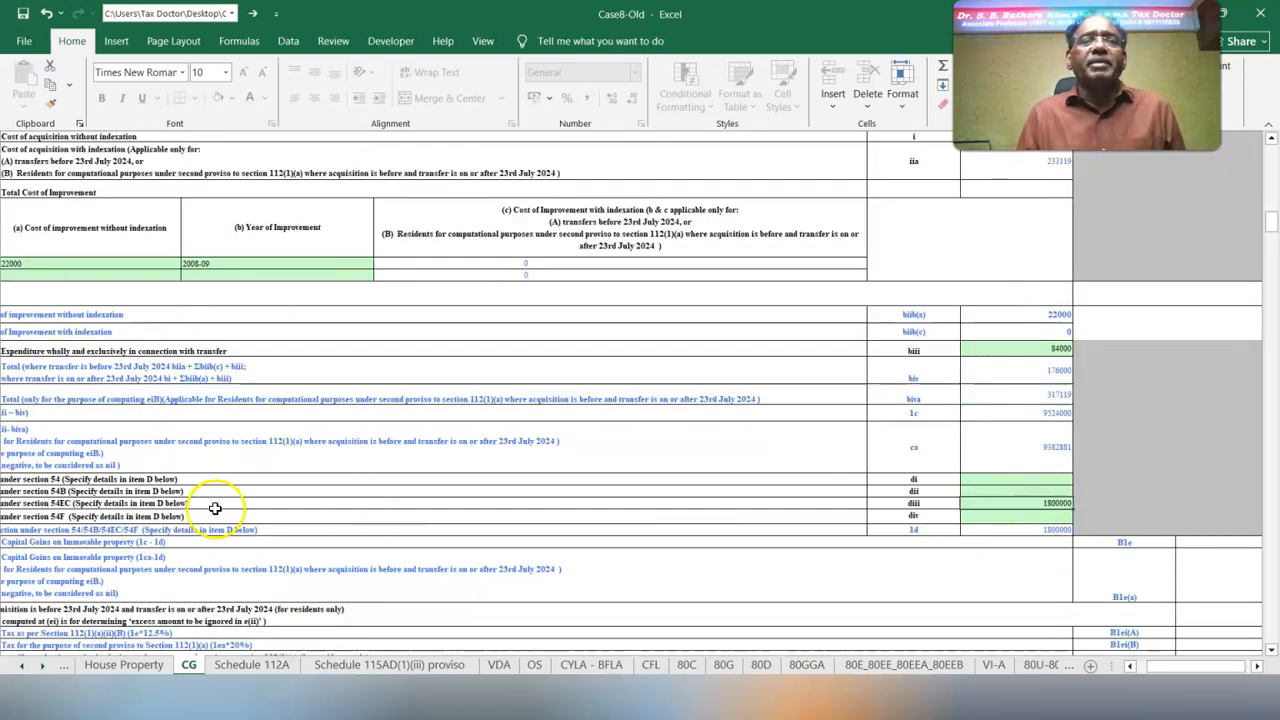
pyautogui.click(1257, 667)
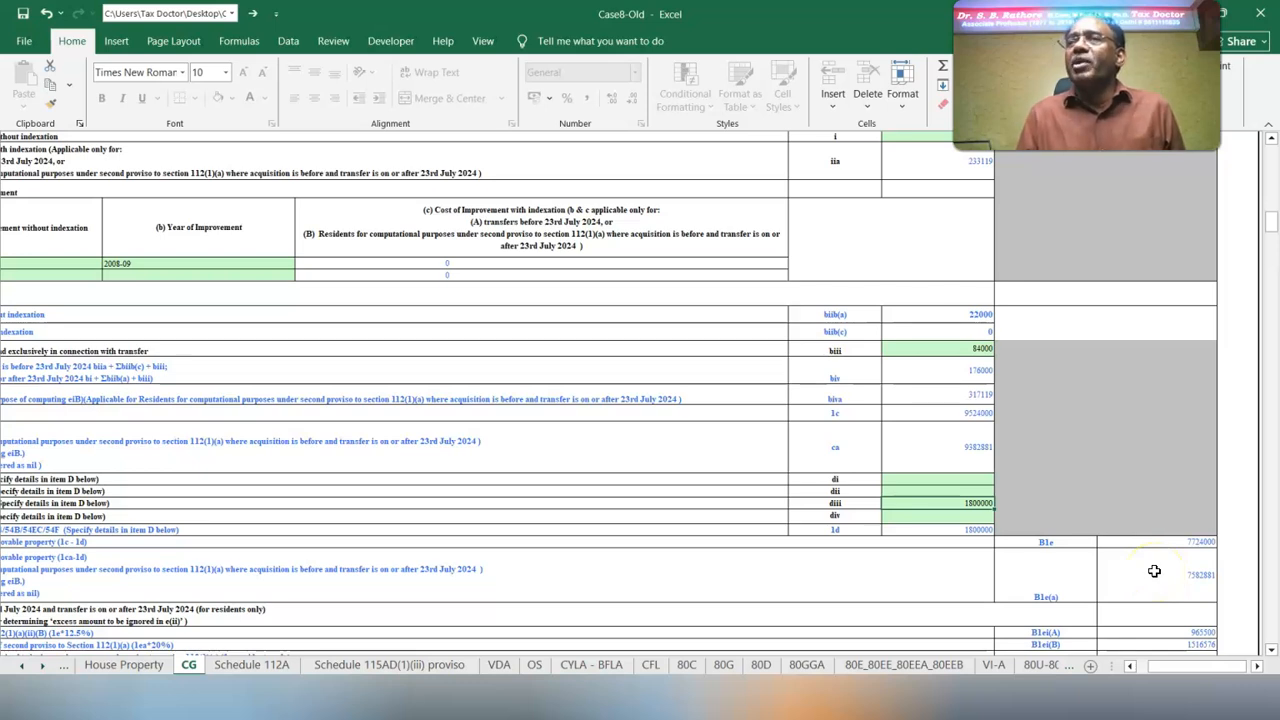
# Check the gain after the 54EC exemption in cell G89 of the 10 Cases_Tax Cals workbook, and return to Case8-Old
pyautogui.hotkey('alt', 'Tab')
pyautogui.click(544, 541)
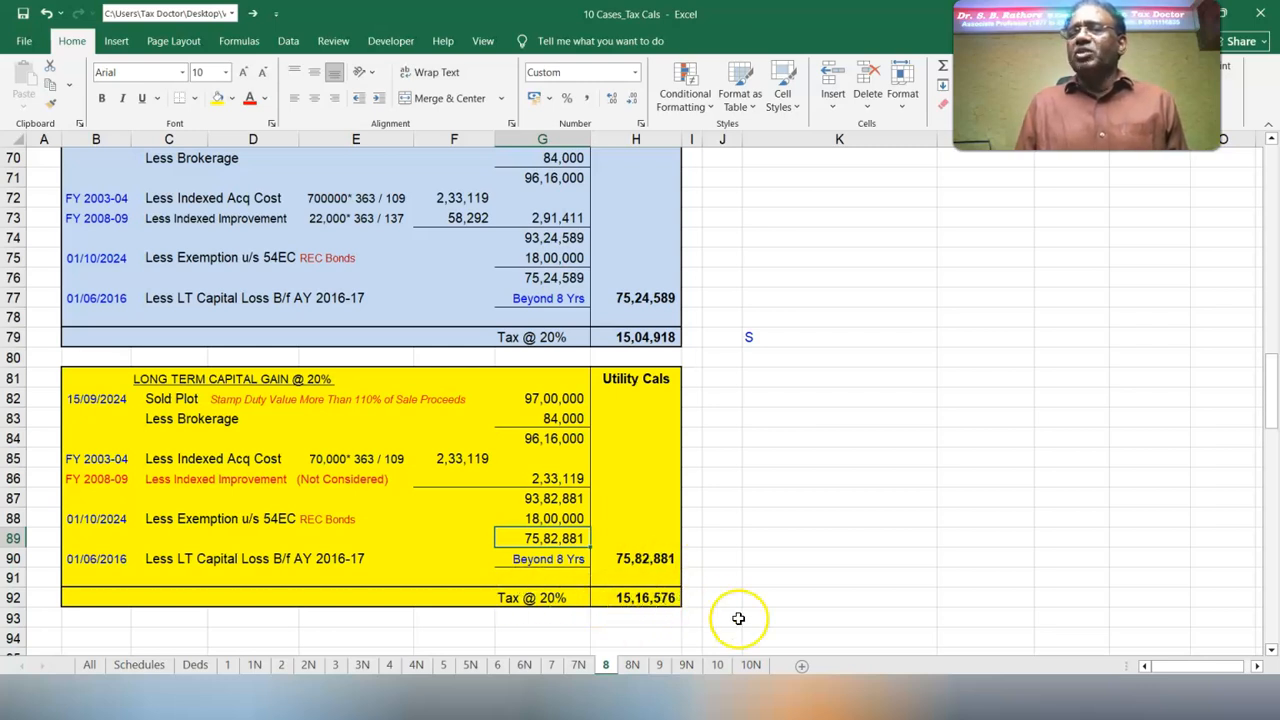
pyautogui.click(112, 716)
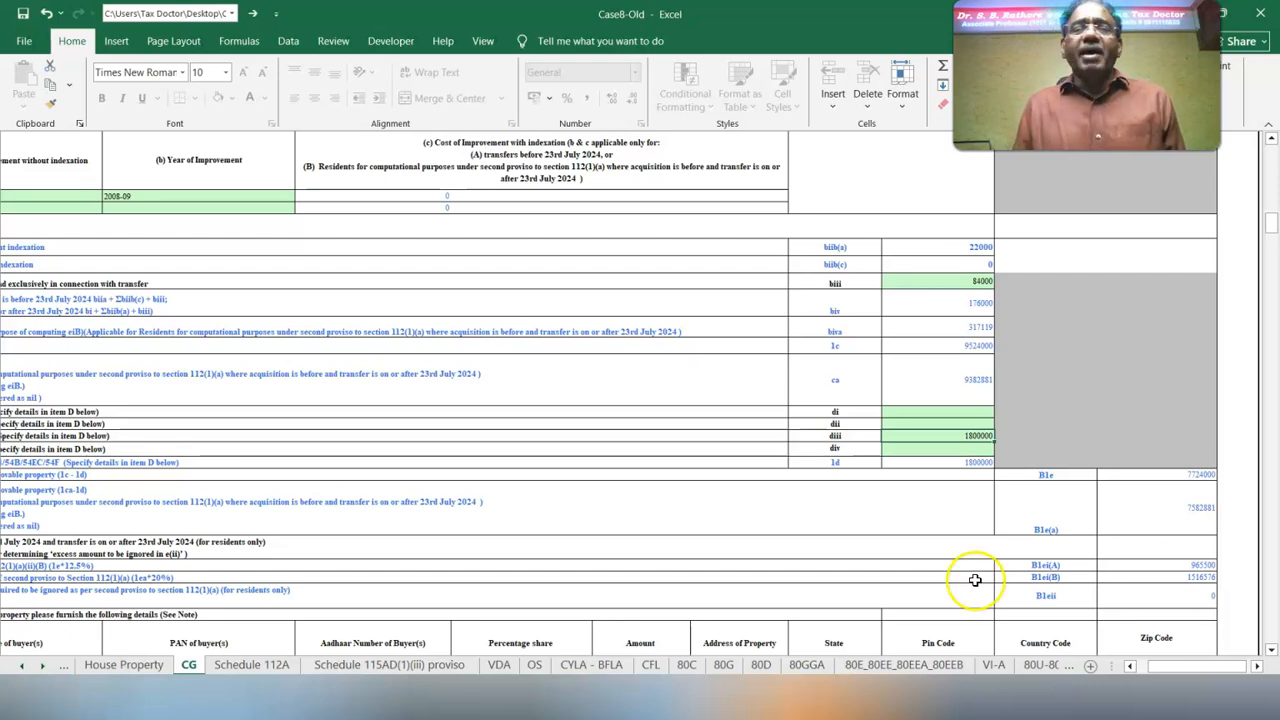
# In the 10 Cases_Tax Cals workbook, calculate the gain's tax in K30 with =H30*12.5% and compare it with the 20% calculations
pyautogui.hotkey('alt', 'Tab')
pyautogui.click(621, 257)
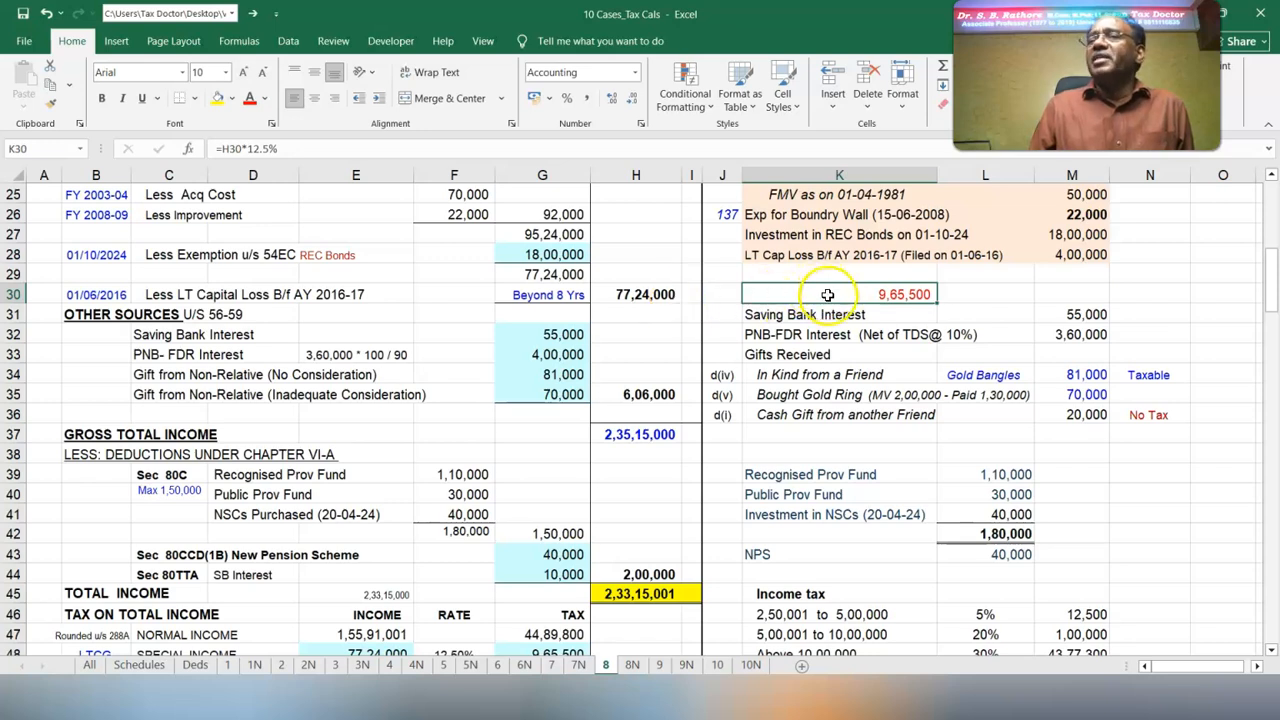
pyautogui.scroll(-15, 782, 384)
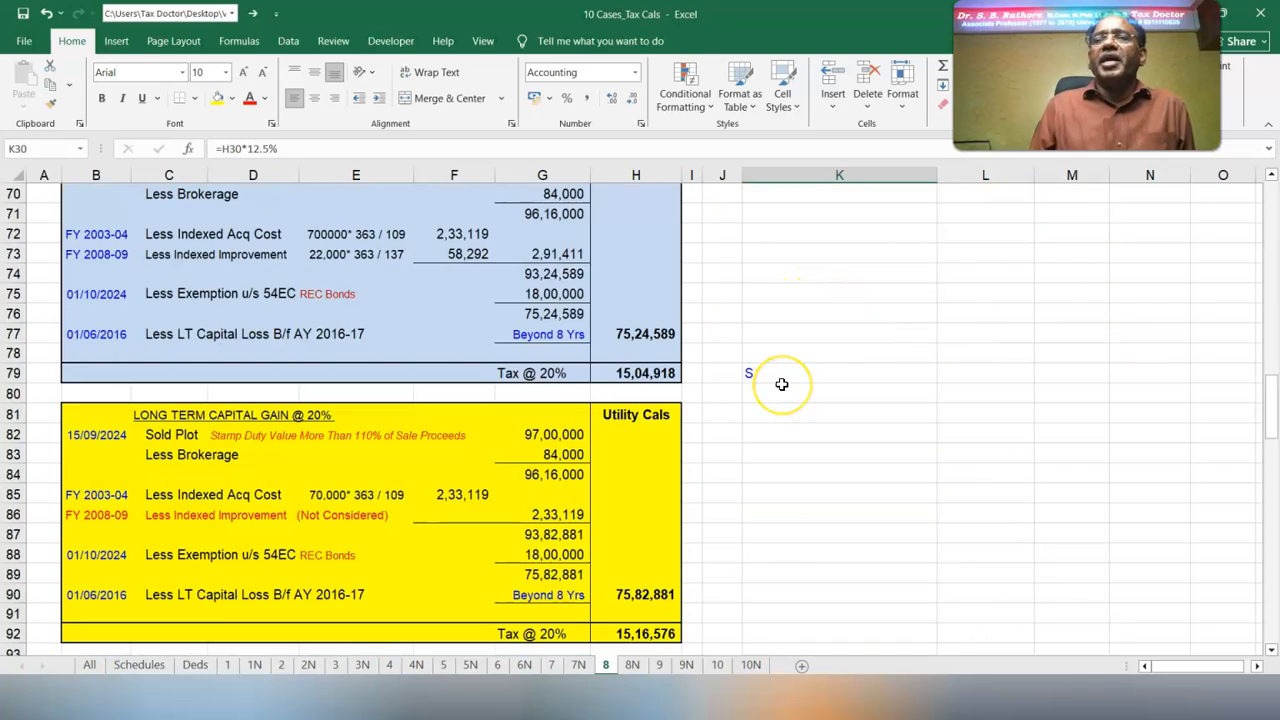
# In Case8-Old's CG schedule, review the buyer details in item f, the total gains in item g and the deduction details
pyautogui.scroll(-5, 782, 384)
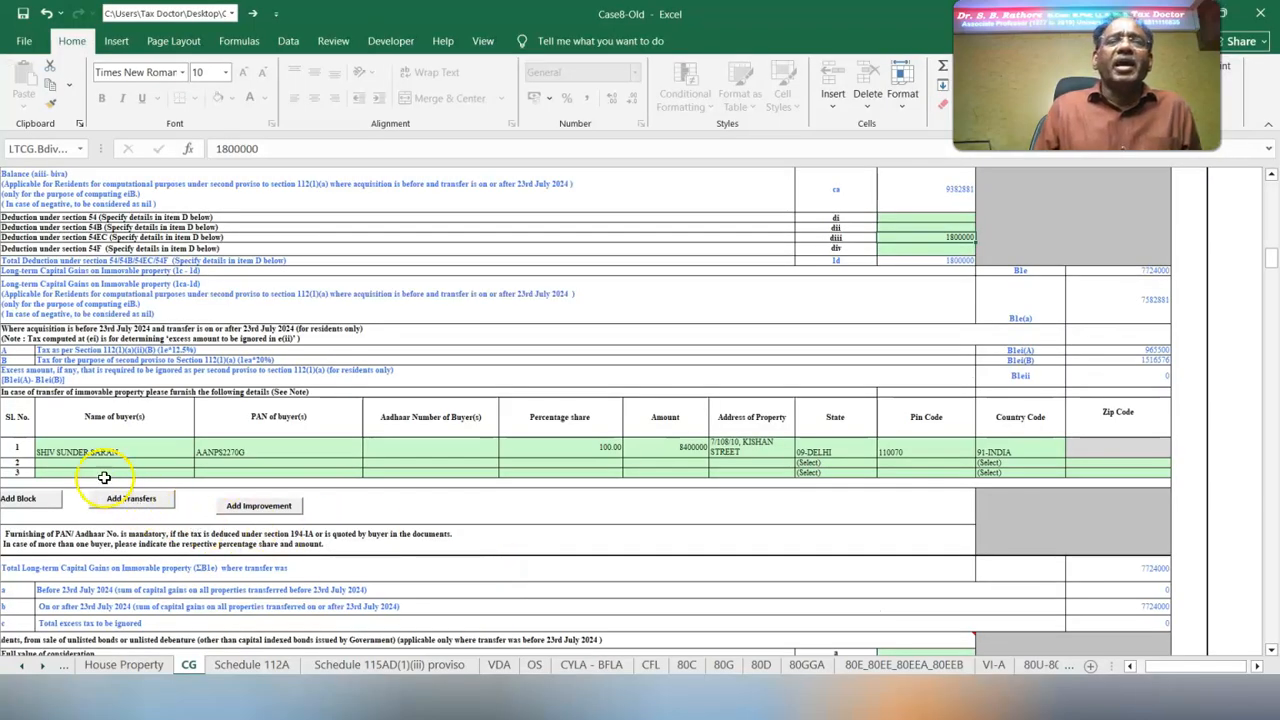
pyautogui.click(100, 452)
pyautogui.click(275, 451)
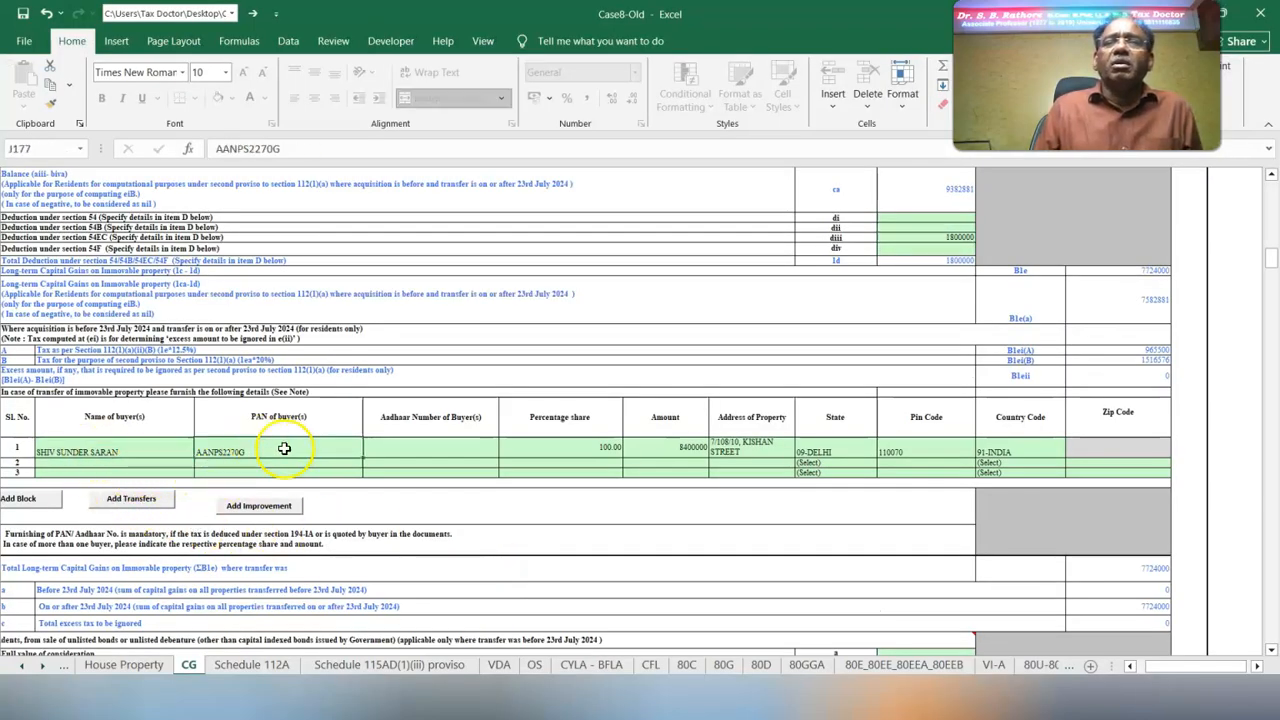
pyautogui.click(557, 455)
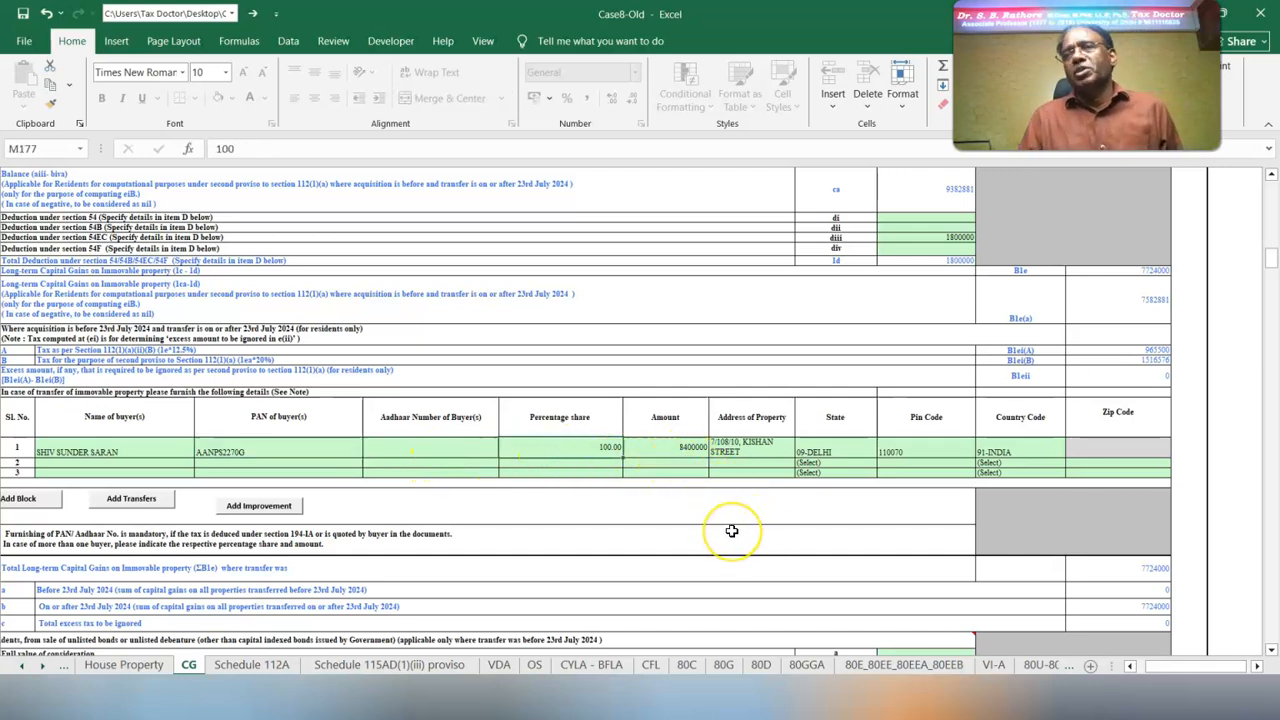
pyautogui.click(745, 449)
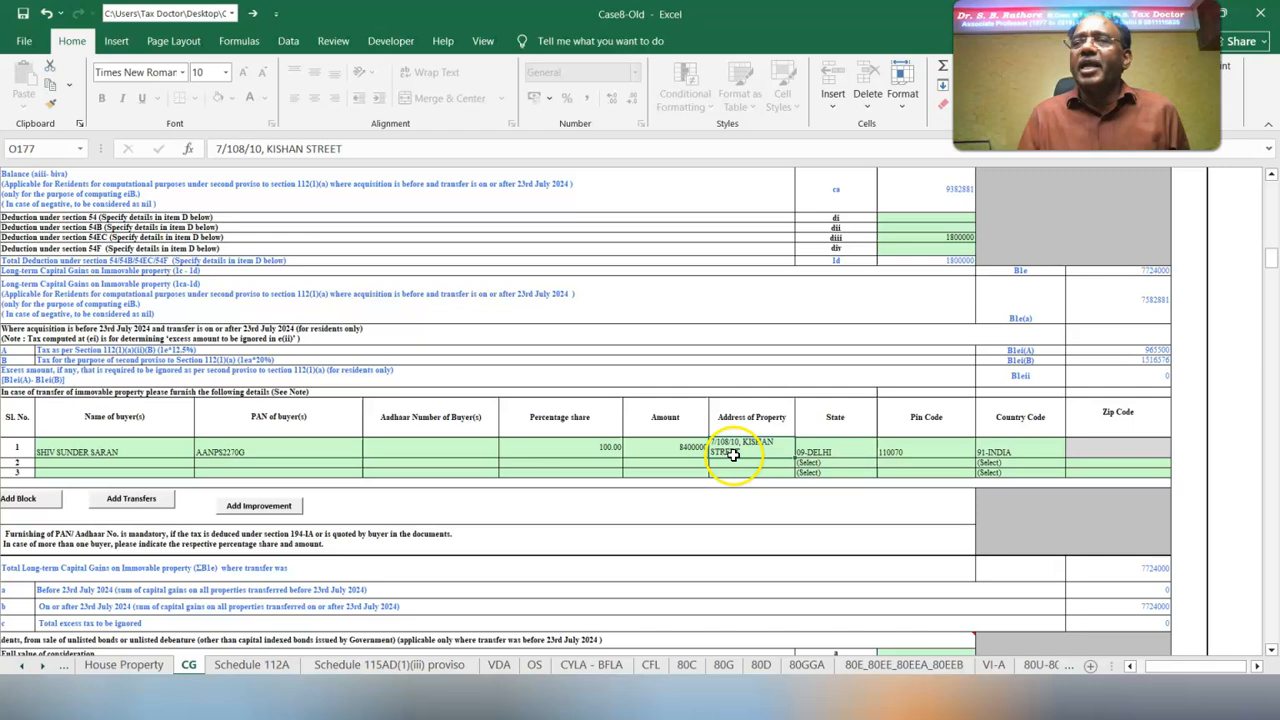
pyautogui.click(830, 454)
pyautogui.click(930, 452)
pyautogui.click(1015, 456)
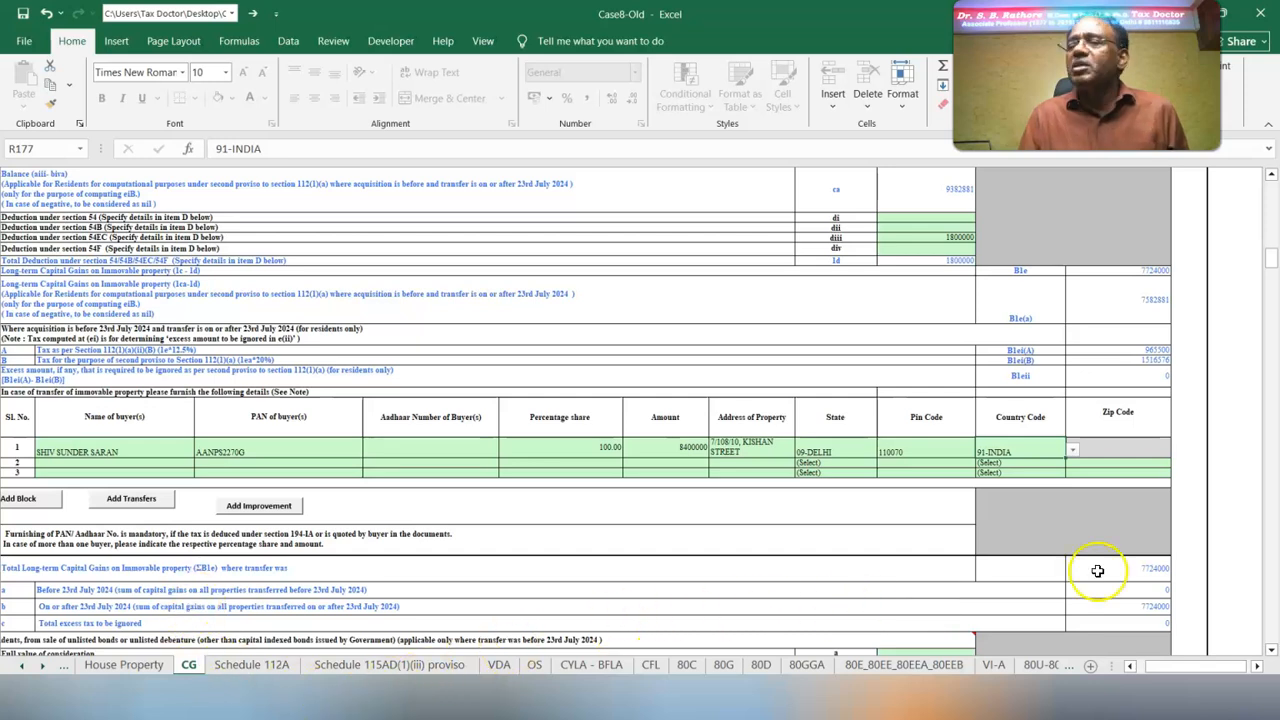
pyautogui.scroll(-3, 37, 528)
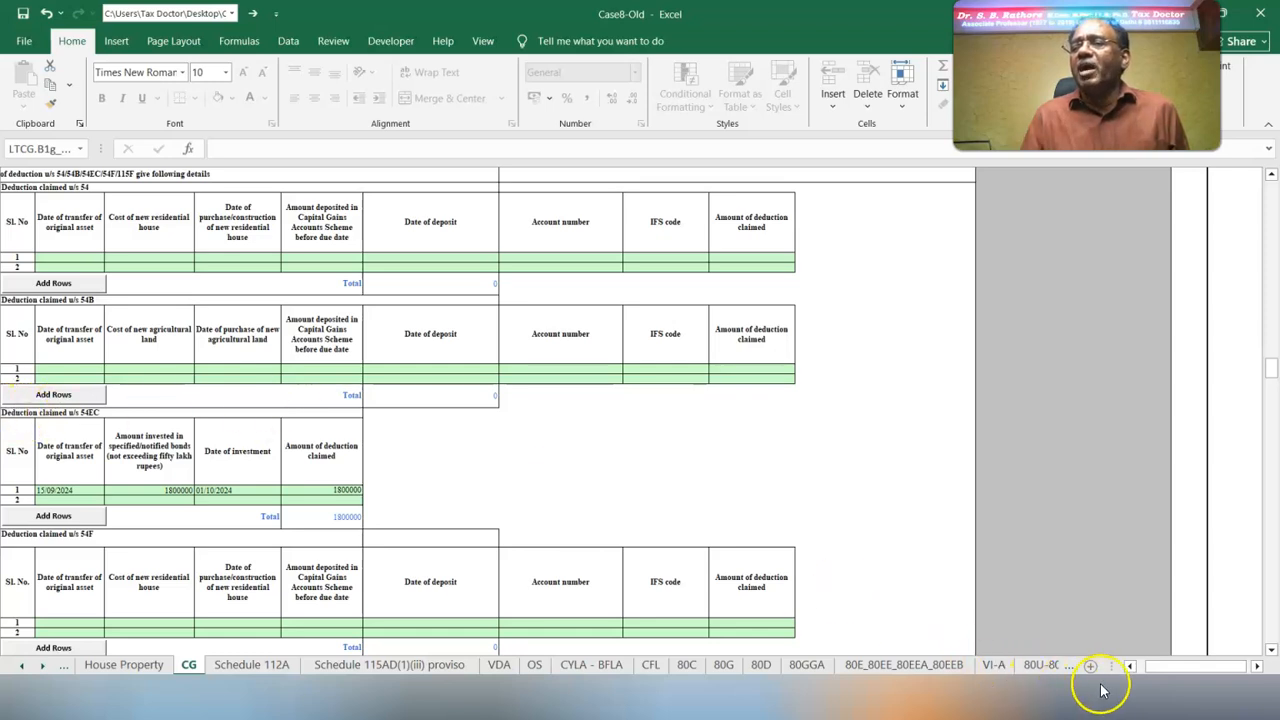
# Check the section 54EC deduction row: date of transfer, amount invested in bonds, date of investment and amount claimed
pyautogui.click(1131, 666)
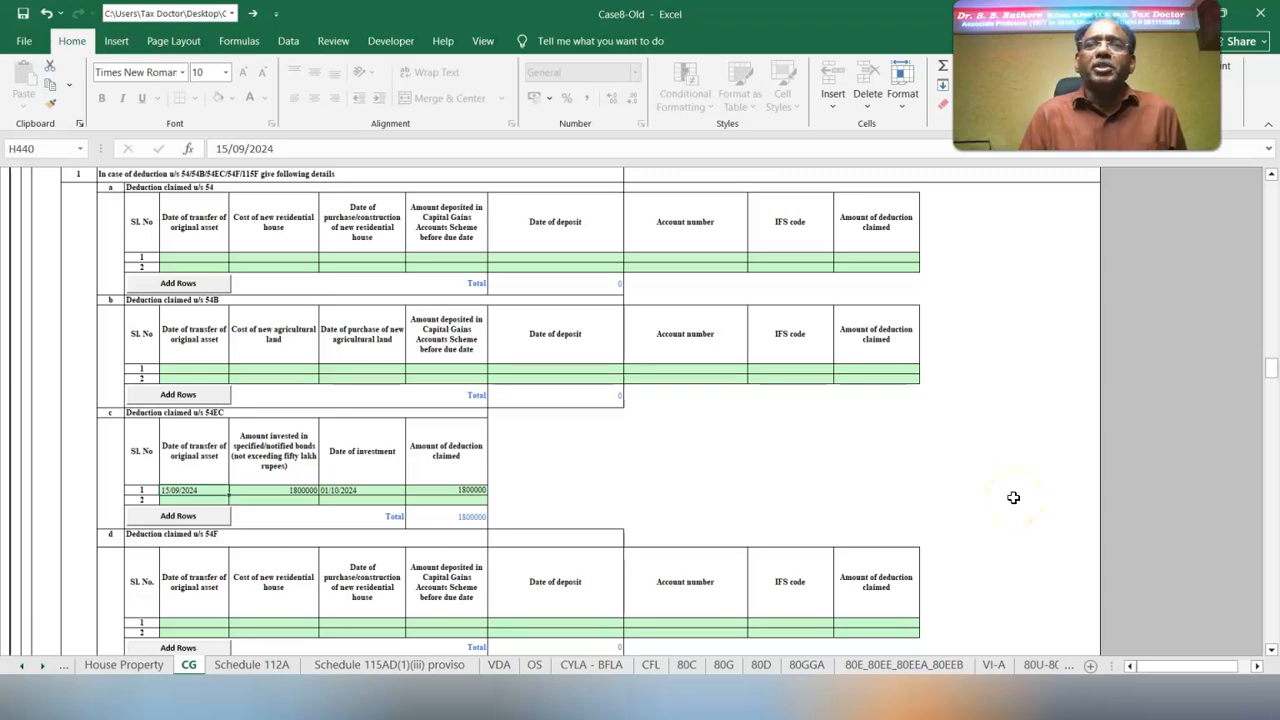
pyautogui.click(263, 490)
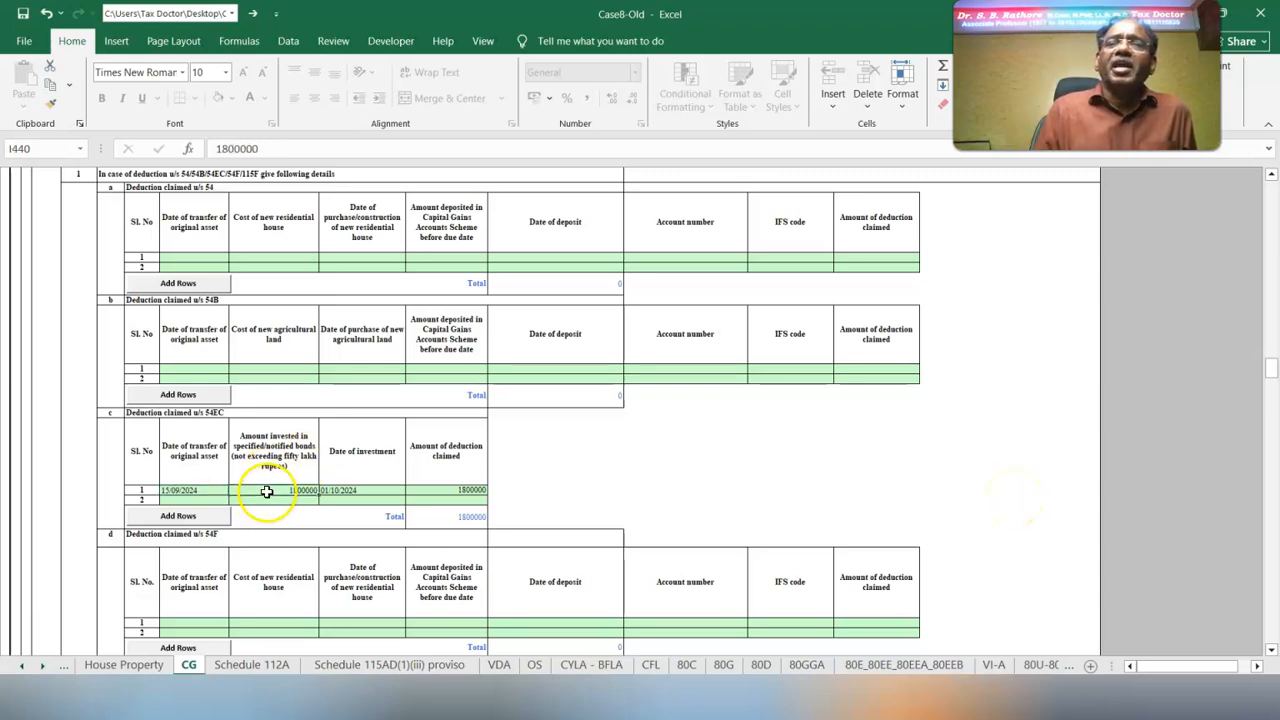
pyautogui.click(365, 492)
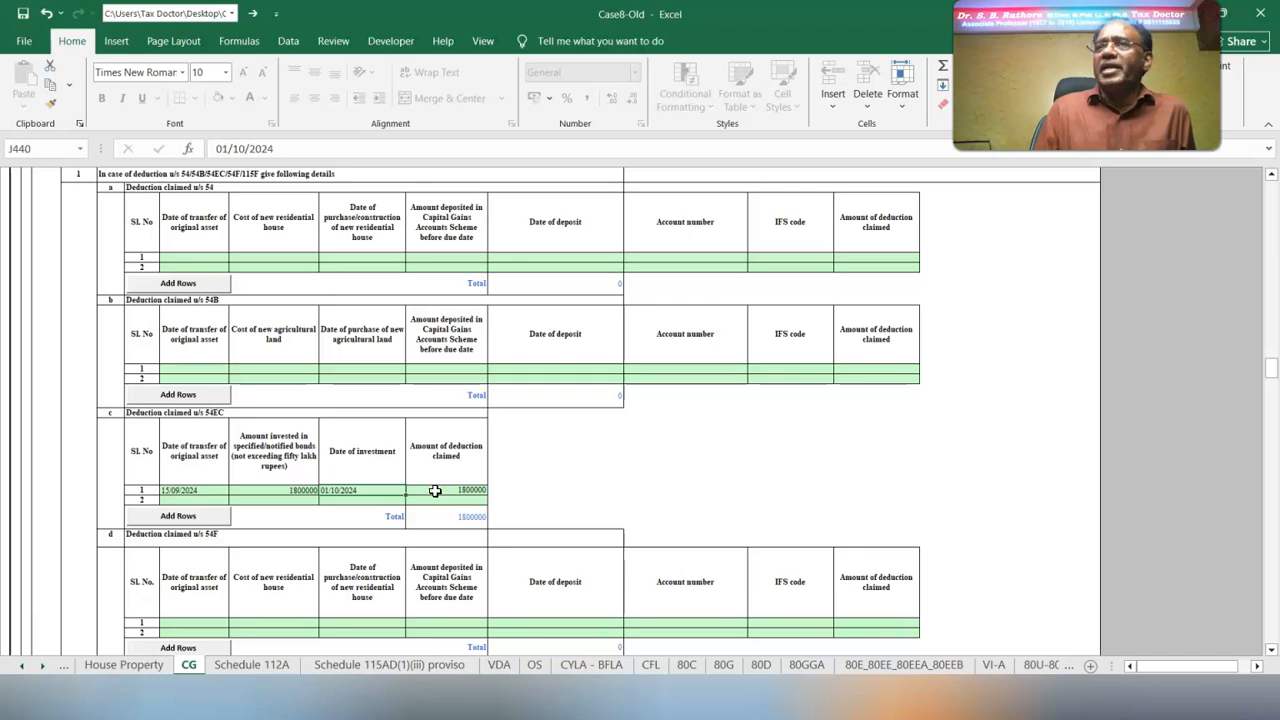
# Review the 12.5% long-term gain in set-off table E and its 16/6 to 15/9 entry in accrual table F
pyautogui.scroll(-10, 477, 510)
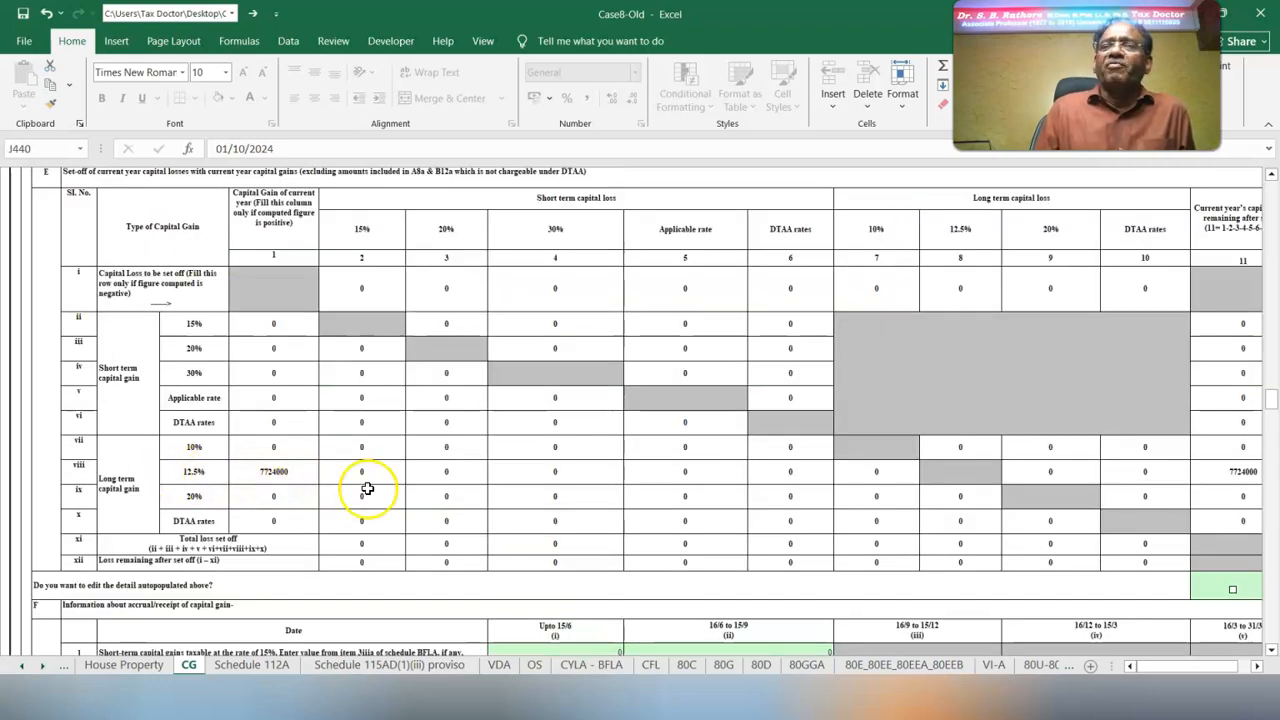
pyautogui.scroll(-6, 500, 522)
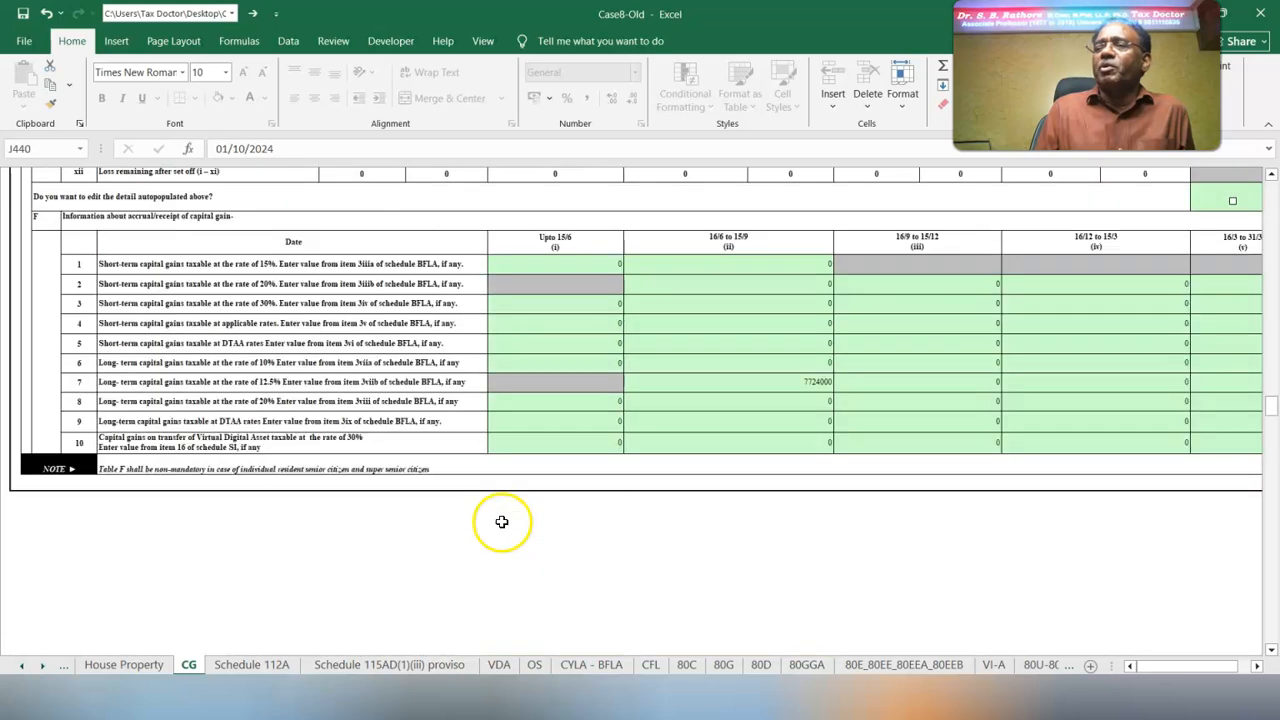
pyautogui.click(771, 387)
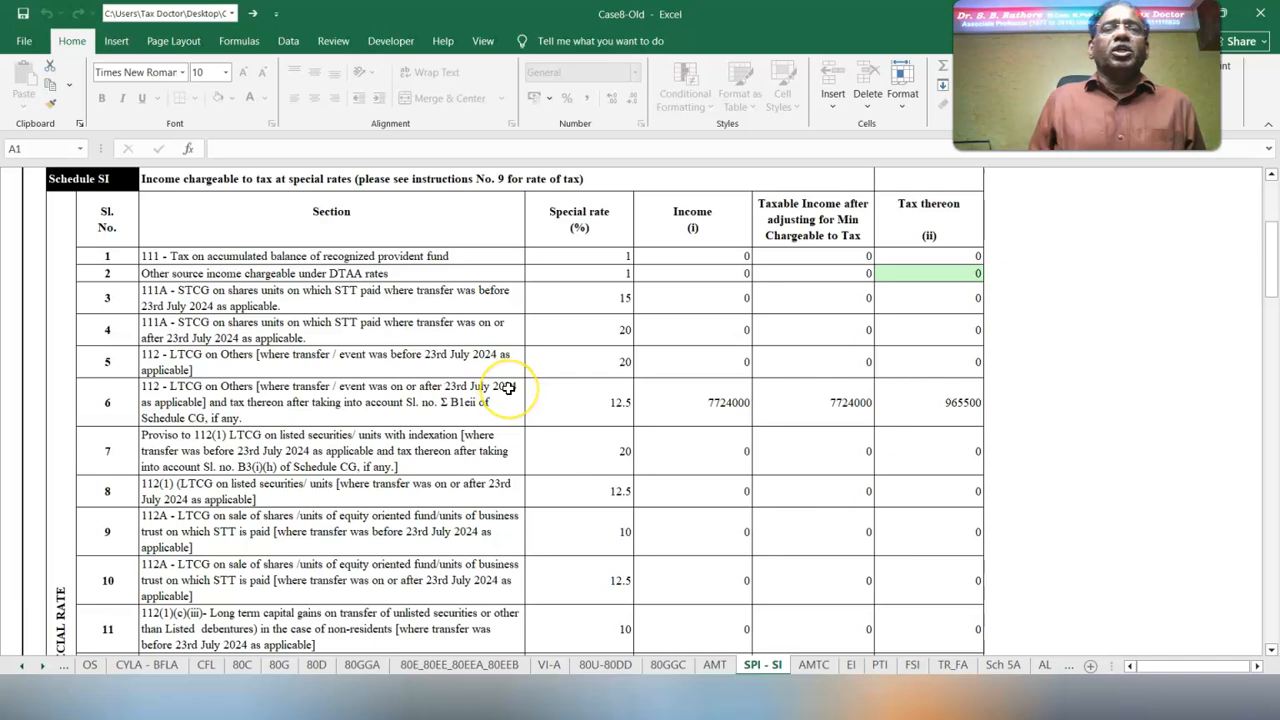
# On the SPI - SI sheet, check the special rate, income and tax for section 112 LTCG on transfers from 23rd July 2024
pyautogui.click(590, 402)
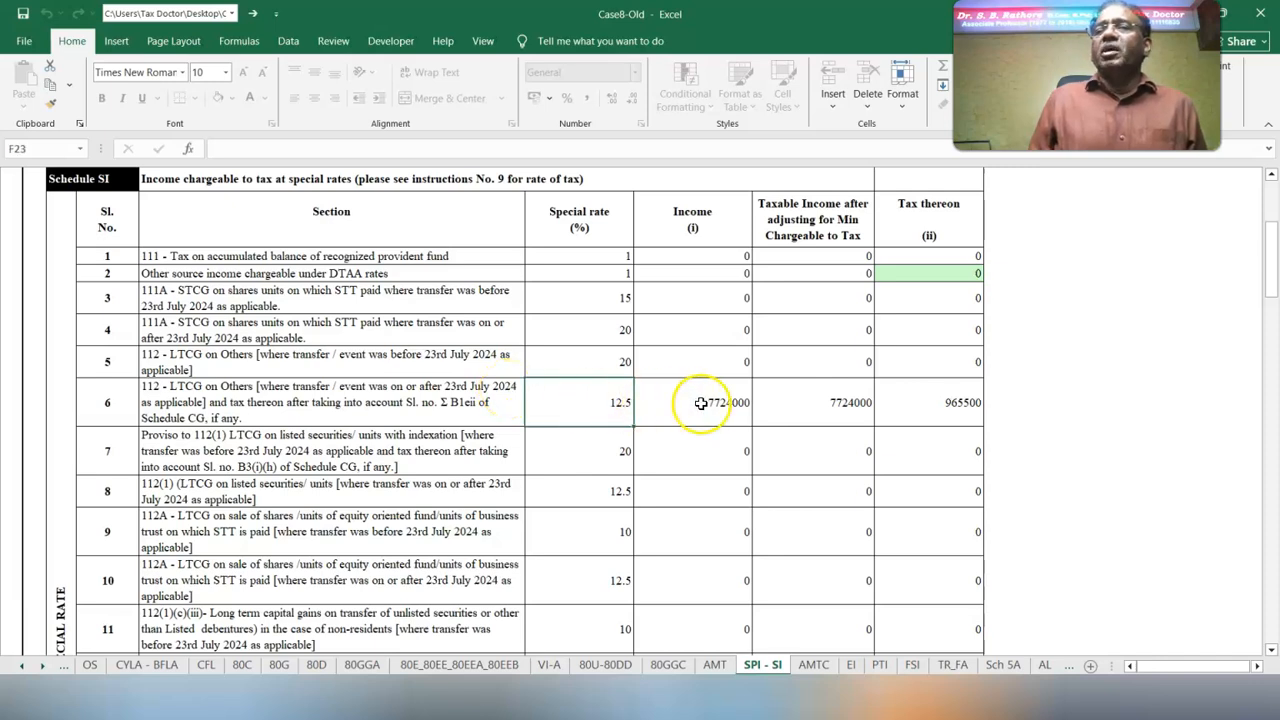
pyautogui.click(963, 405)
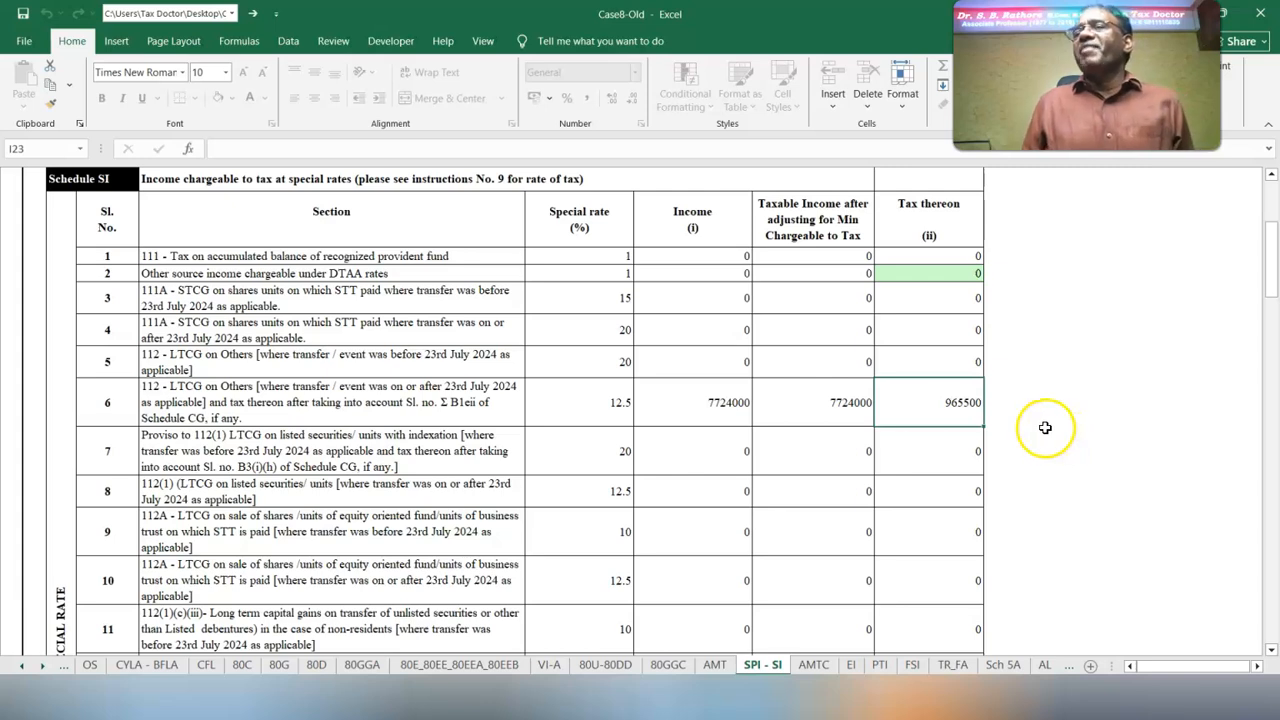
# On the CYLA - BFLA sheet, review Schedule BFLA's salaries, house property and long-term capital gain taxable at 12.5%
pyautogui.scroll(-20, 600, 560)
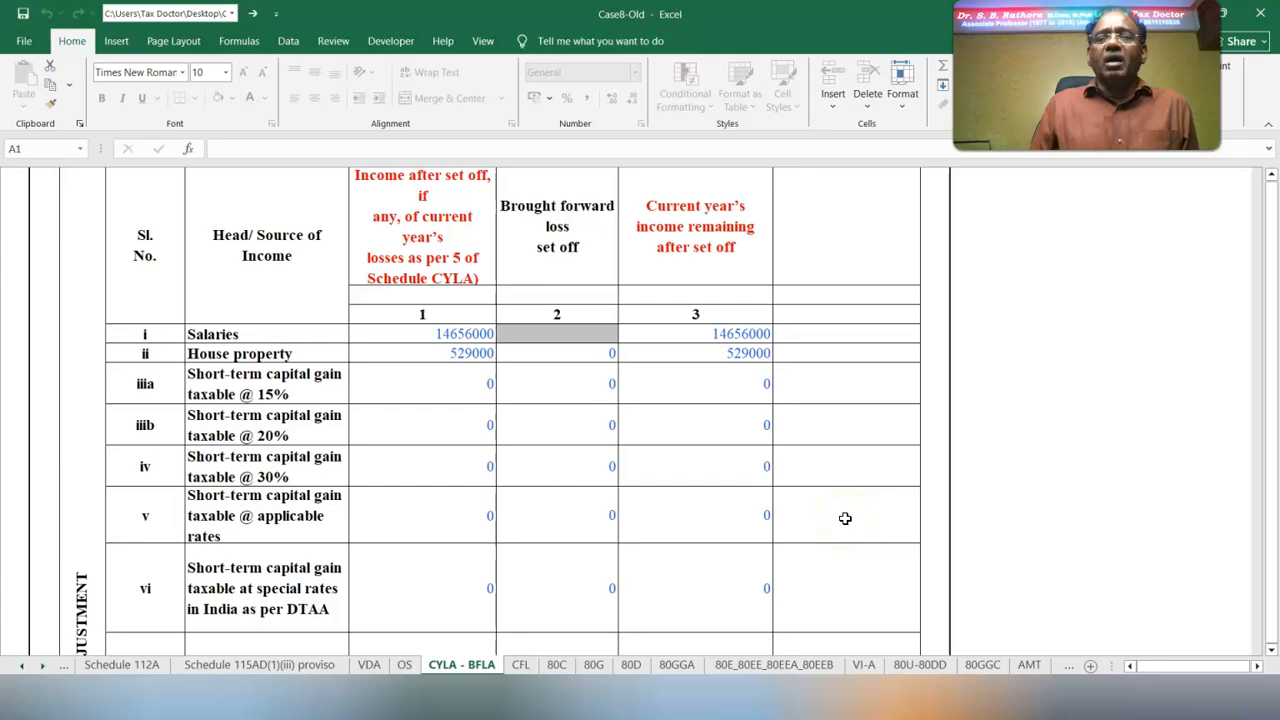
pyautogui.hotkey('ctrl', 'pagedown')
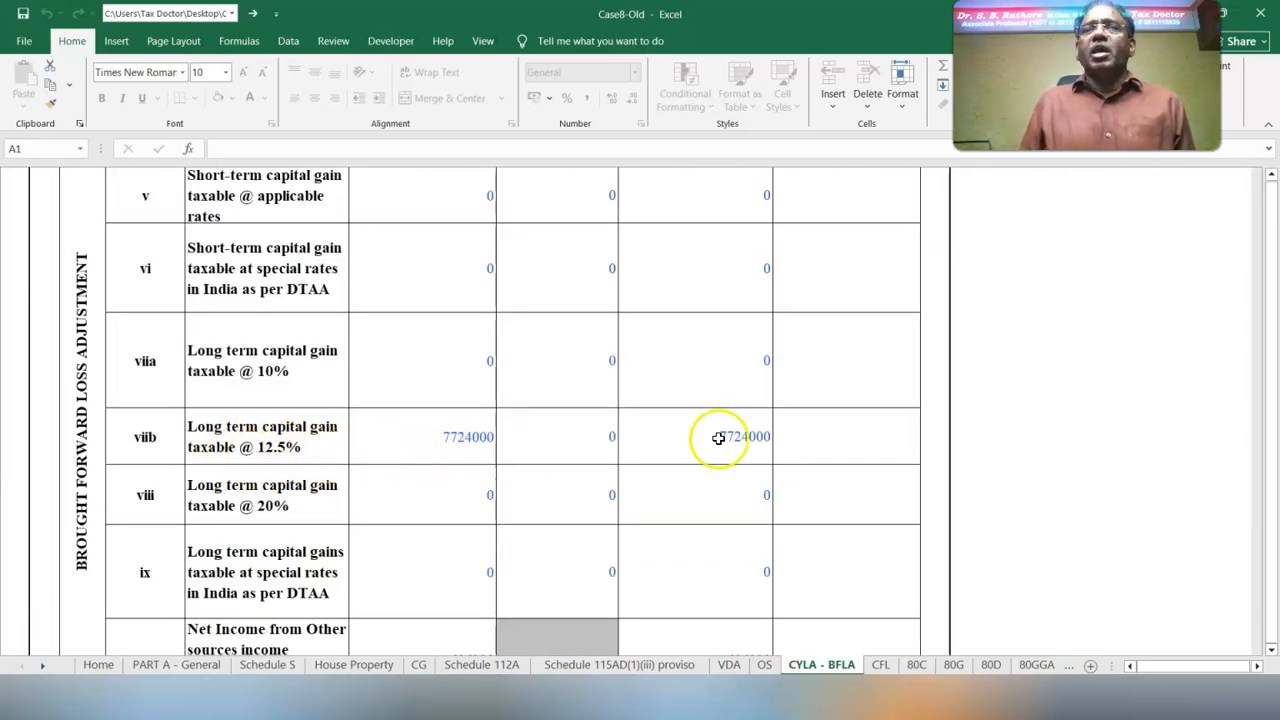
pyautogui.scroll(3, 1272, 177)
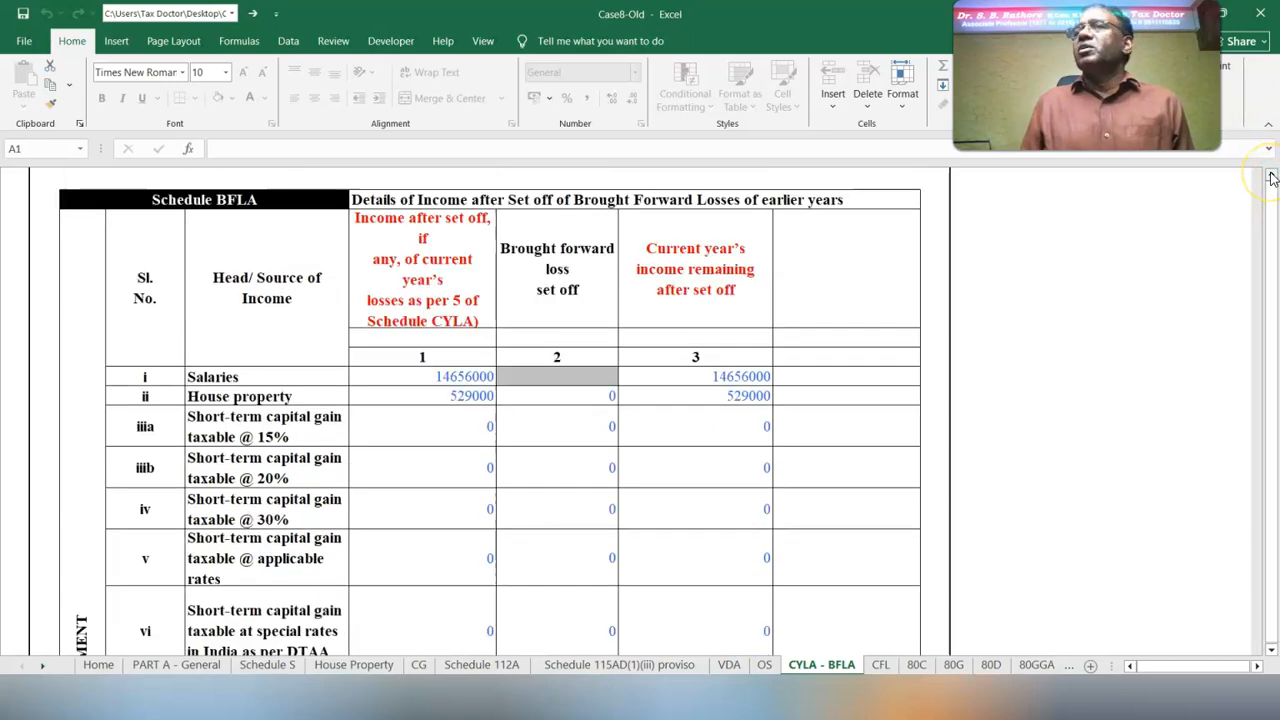